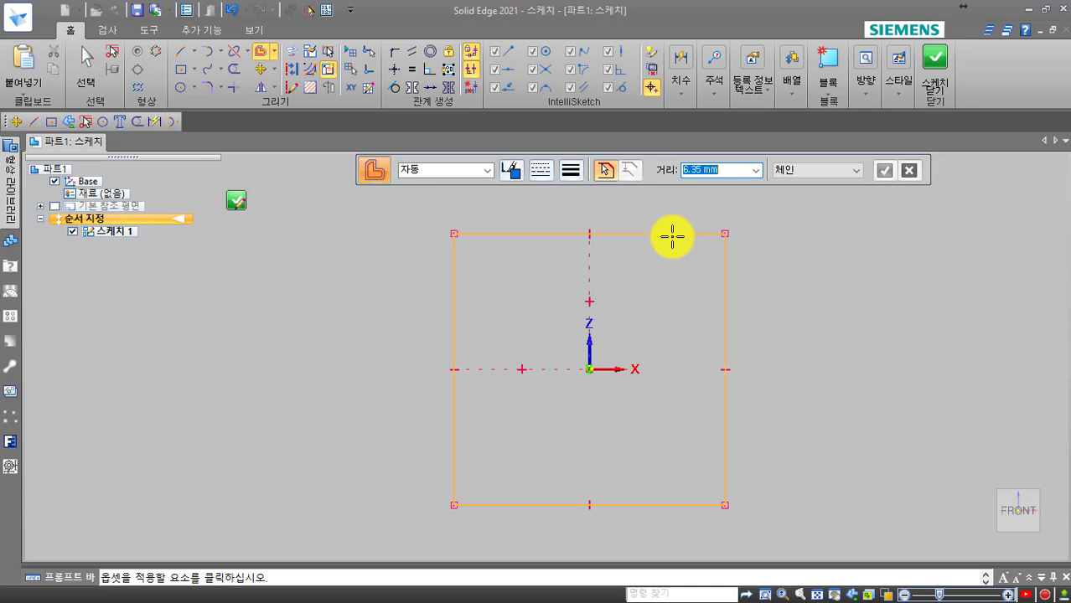
Set the Offset command's element selection mode to Single instead of Chain.
click(672, 234)
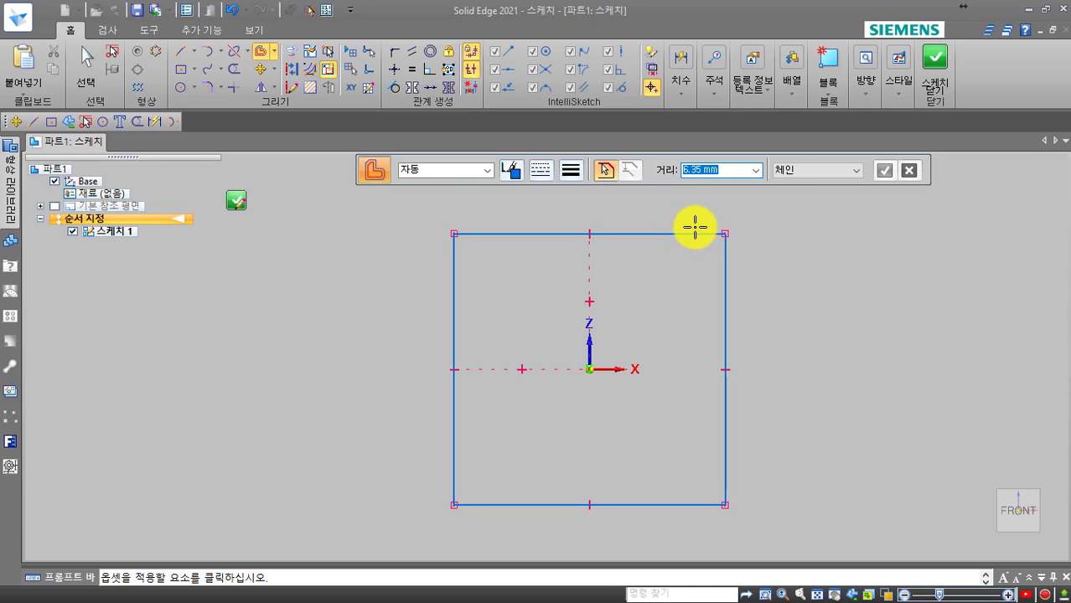
click(792, 172)
click(787, 182)
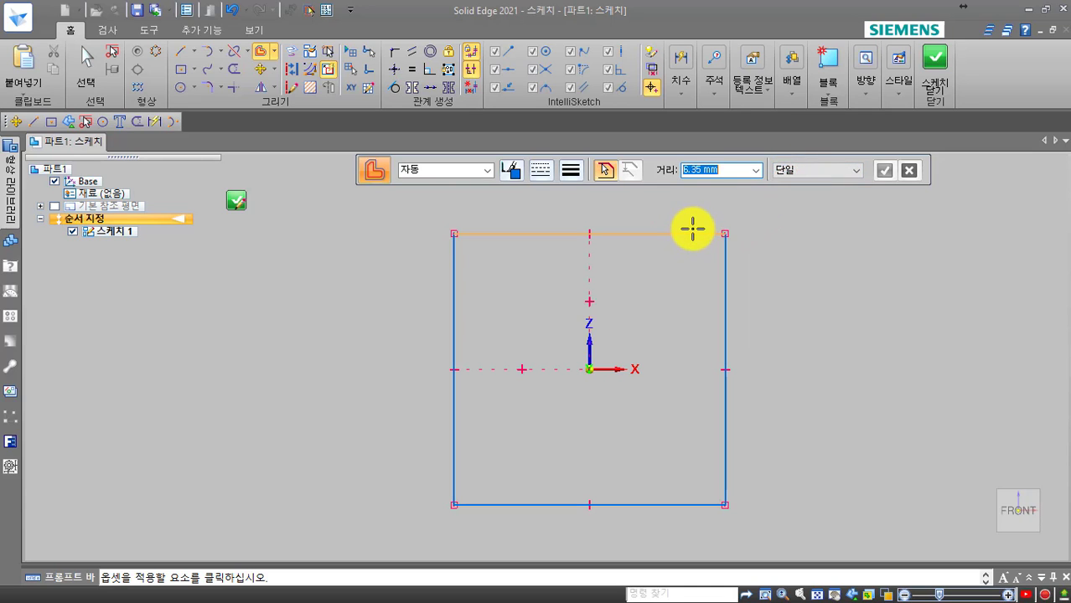
click(693, 233)
click(723, 275)
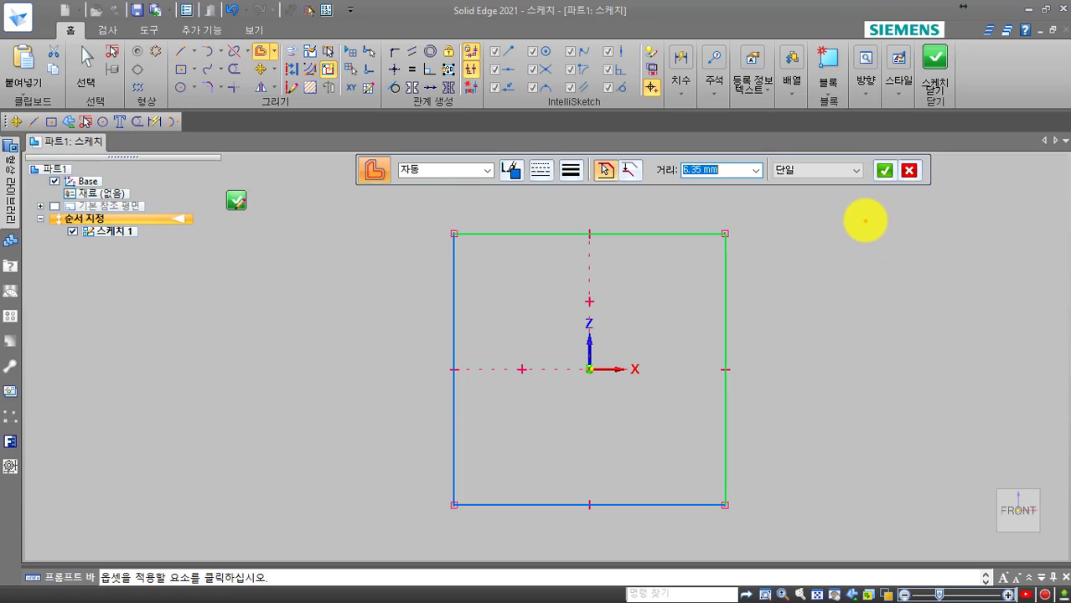
mouse_move(867, 154)
ctrl+mouse_down()
mouse_move(926, 187)
mouse_move(885, 185)
mouse_move(876, 233)
ctrl+mouse_up()
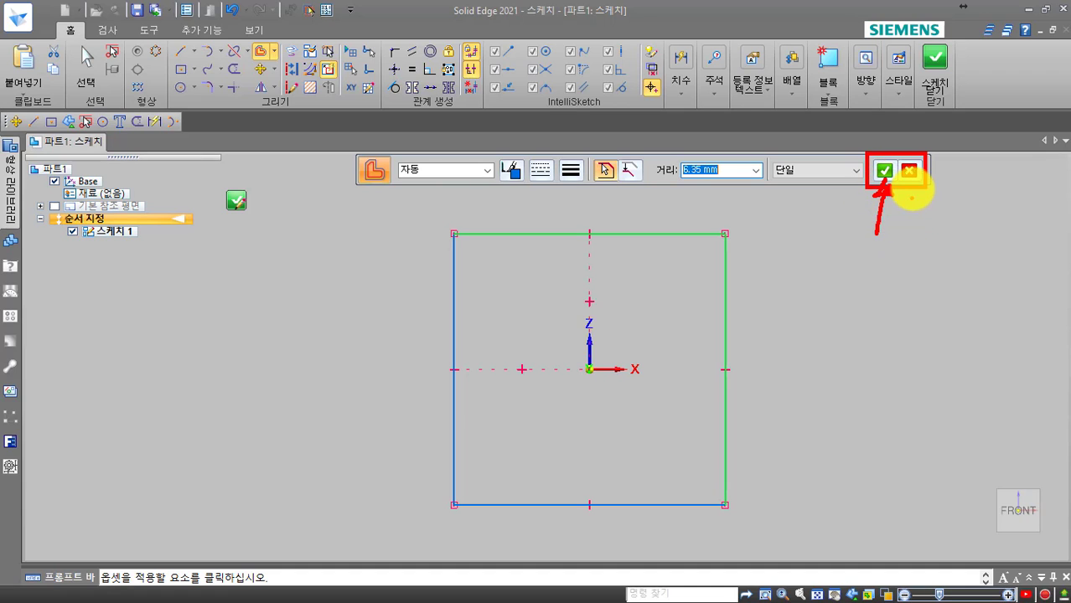
drag(913, 172, 919, 209)
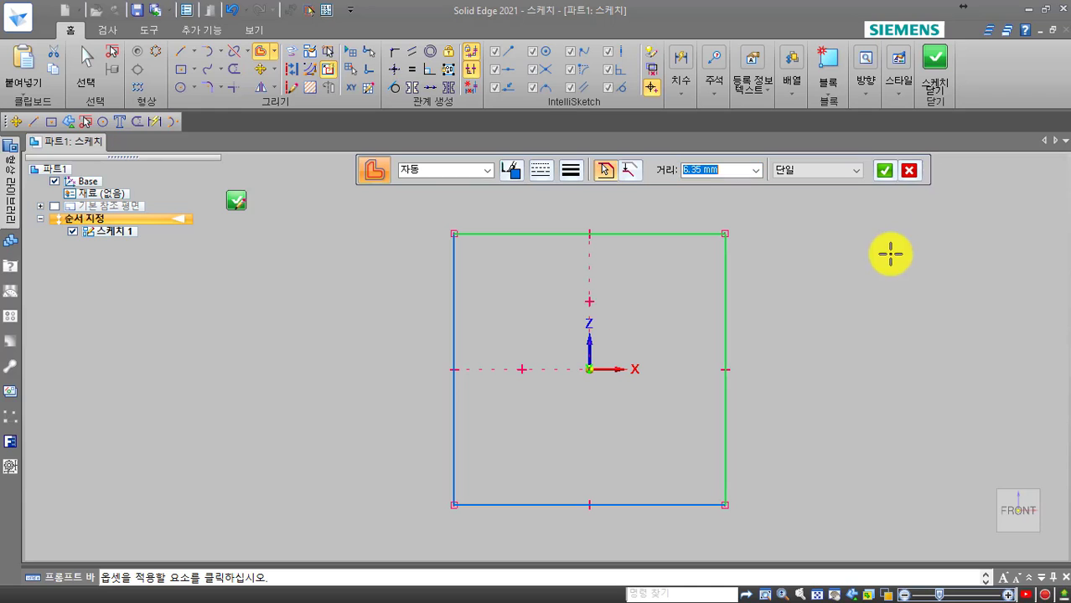
click(908, 171)
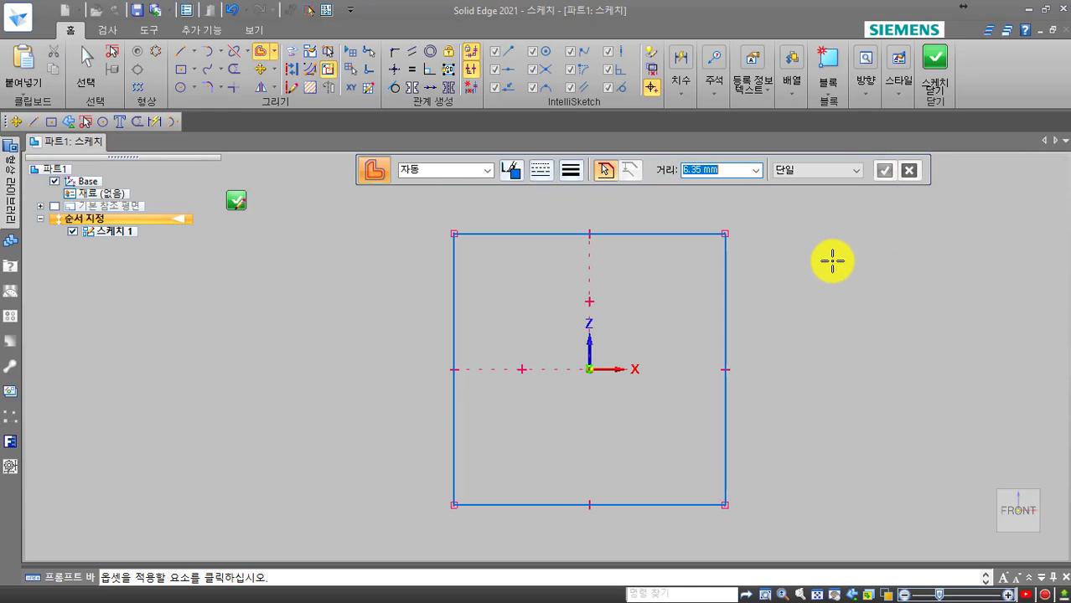
Offset the square's top and right edges inward five times in succession at a distance of 3 mm.
click(684, 237)
click(727, 282)
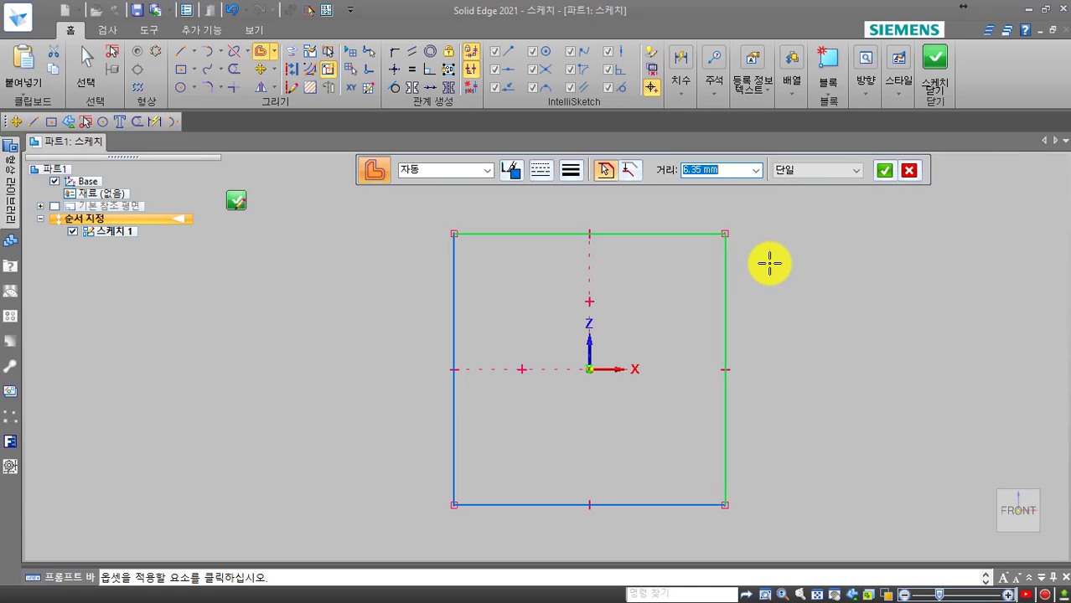
right_click(769, 266)
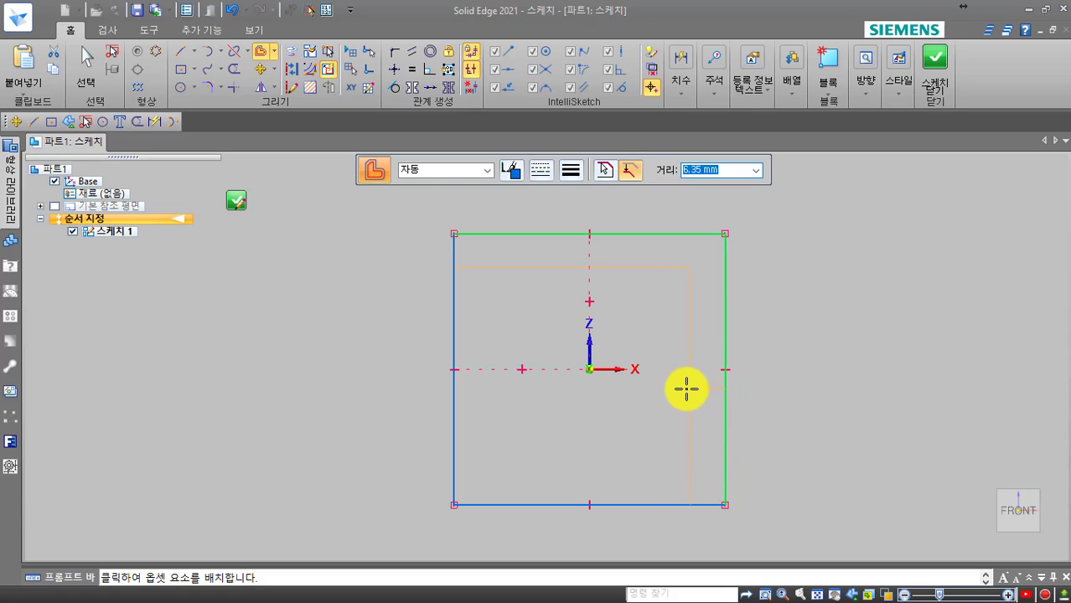
text(3)
key(Return)
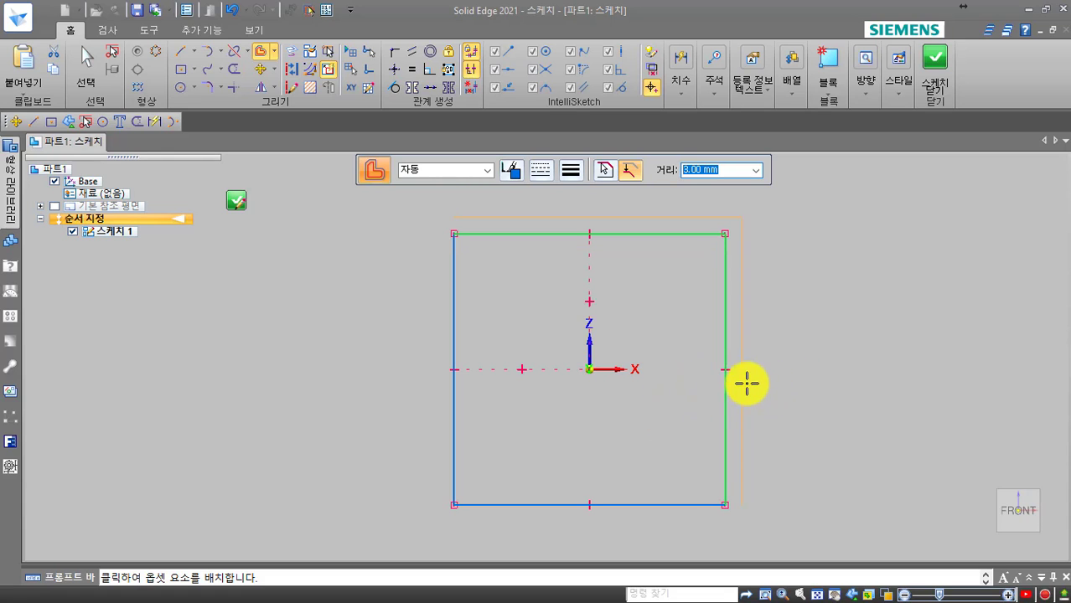
click(677, 393)
click(659, 406)
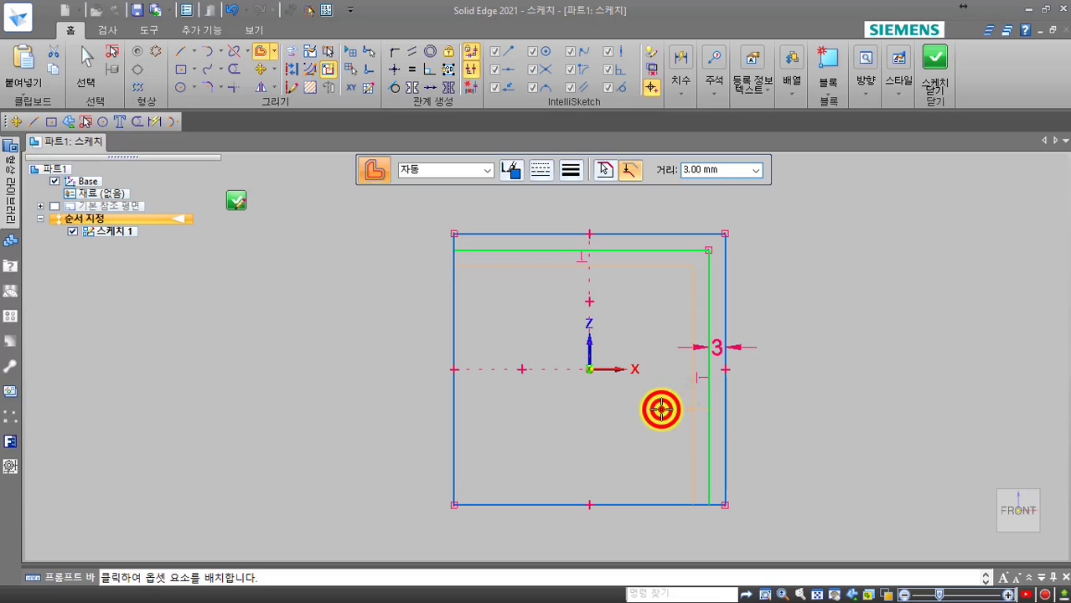
click(634, 417)
click(595, 426)
click(580, 431)
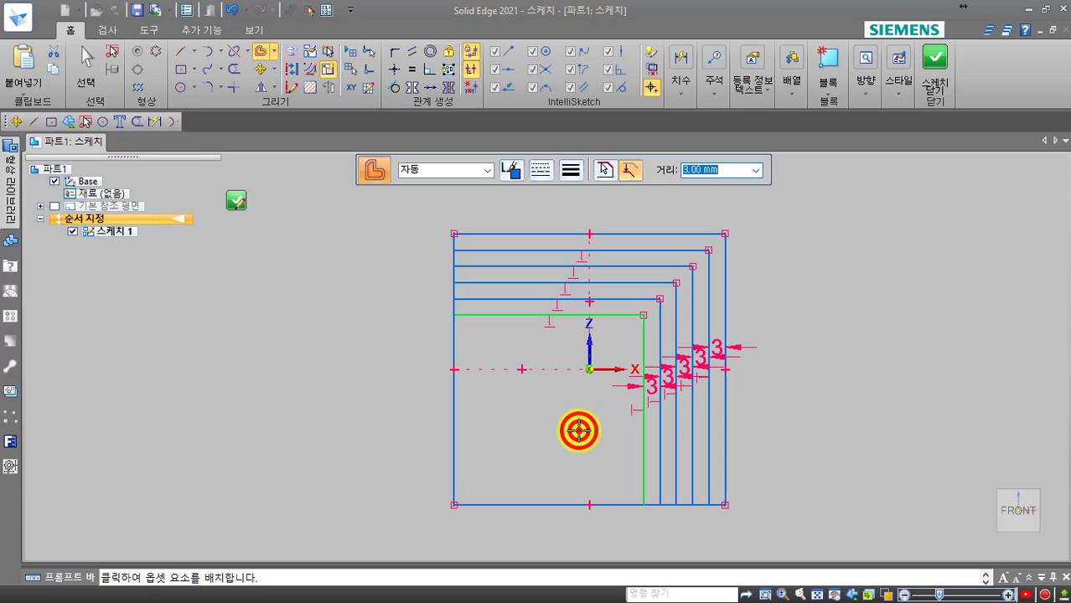
key(Escape)
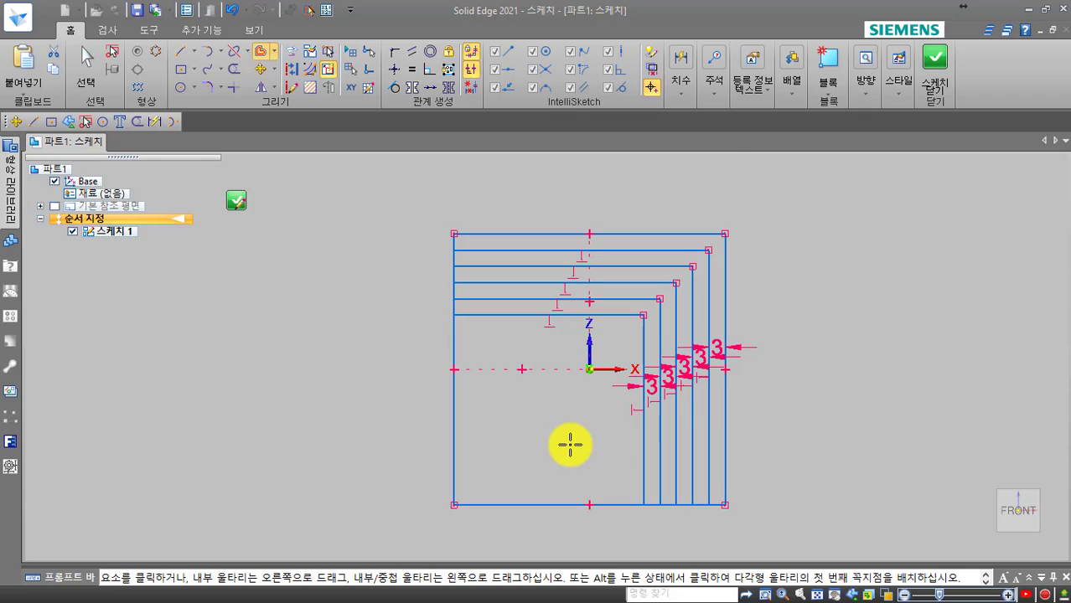
click(263, 76)
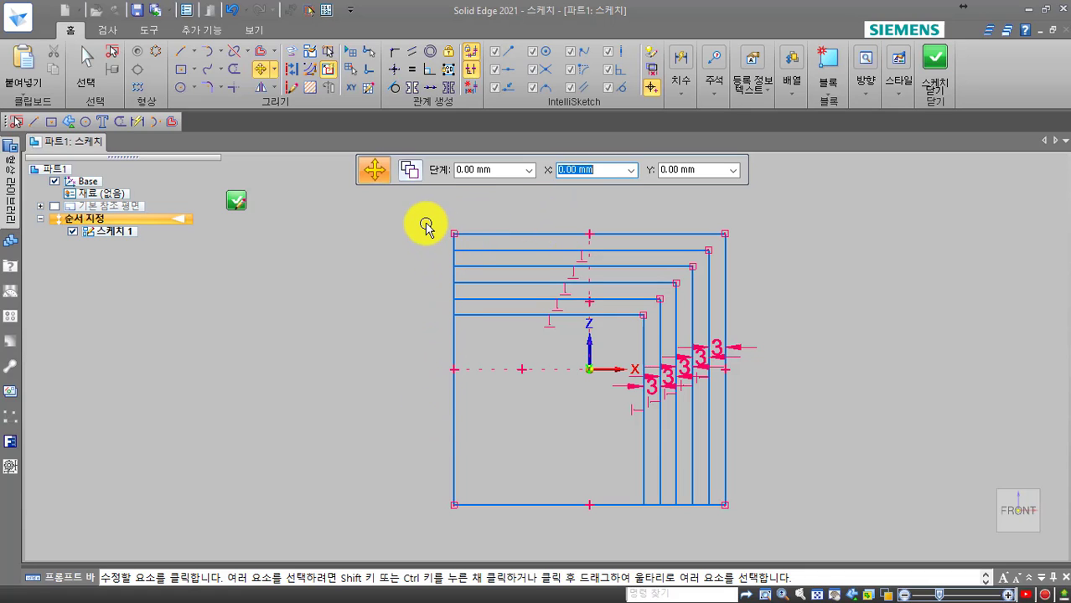
mouse_move(420, 217)
mouse_down()
mouse_move(650, 395)
mouse_move(765, 523)
mouse_up()
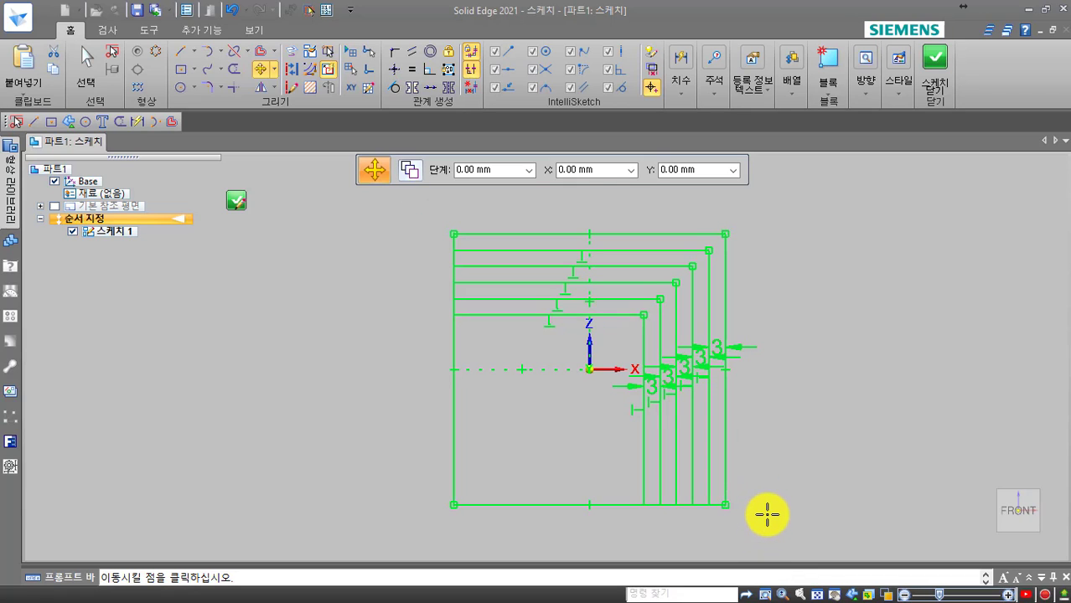
key(Escape)
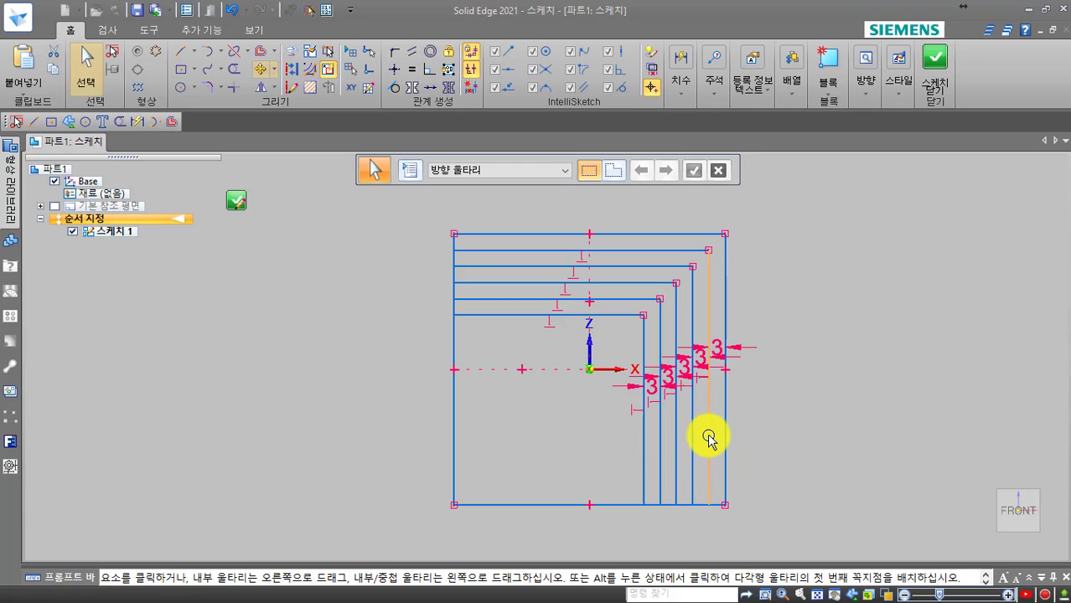
Copy the first and fourth offsets' vertical lines and the second and fifth offsets' horizontal lines beside the square, using its lower-left corner as base point.
click(708, 437)
ctrl+click(624, 263)
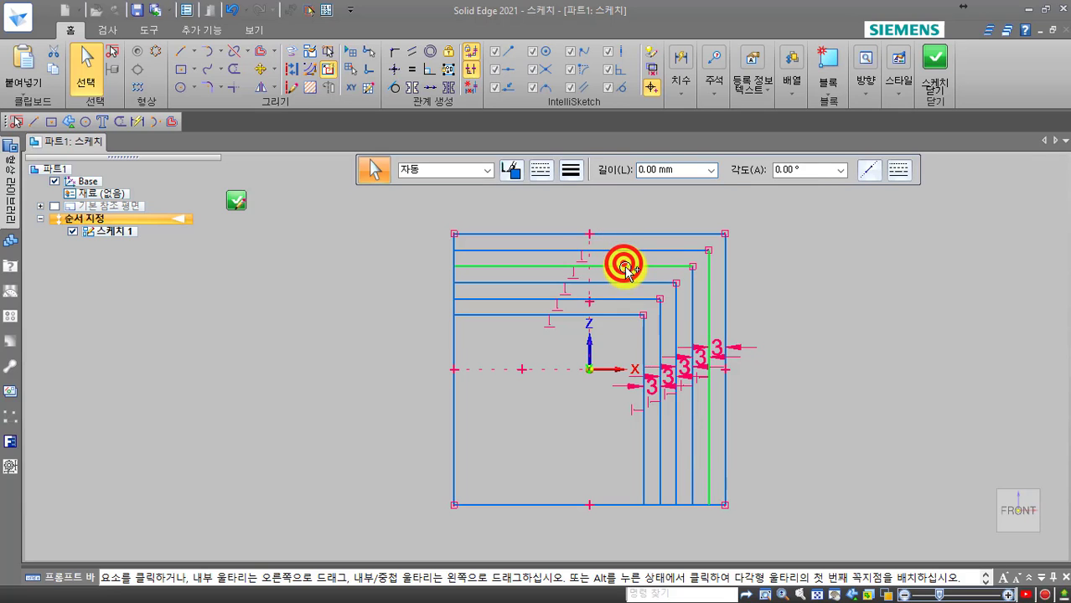
ctrl+click(661, 334)
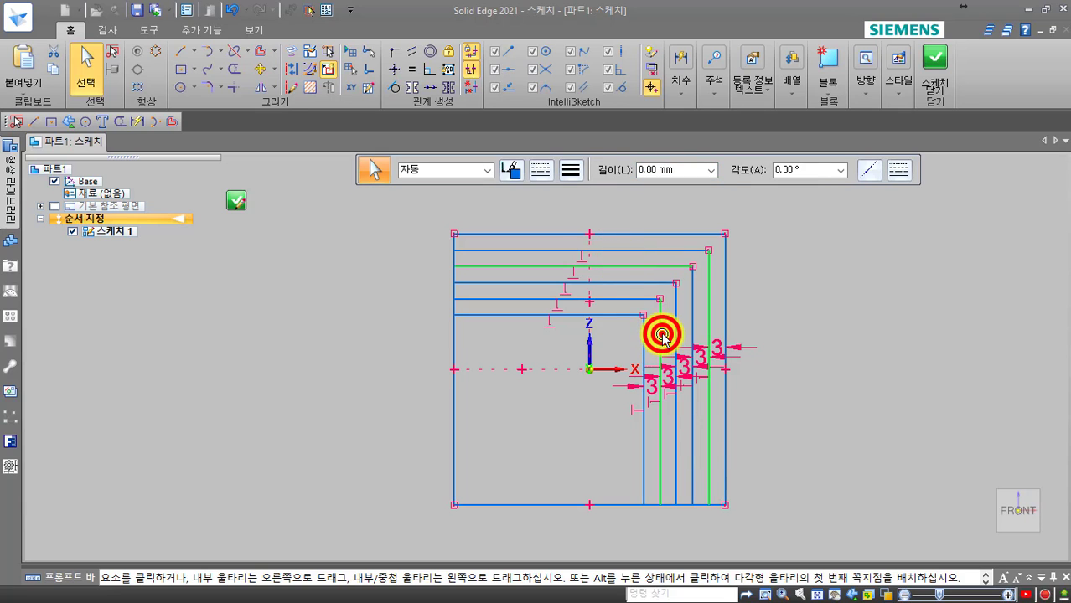
ctrl+click(612, 315)
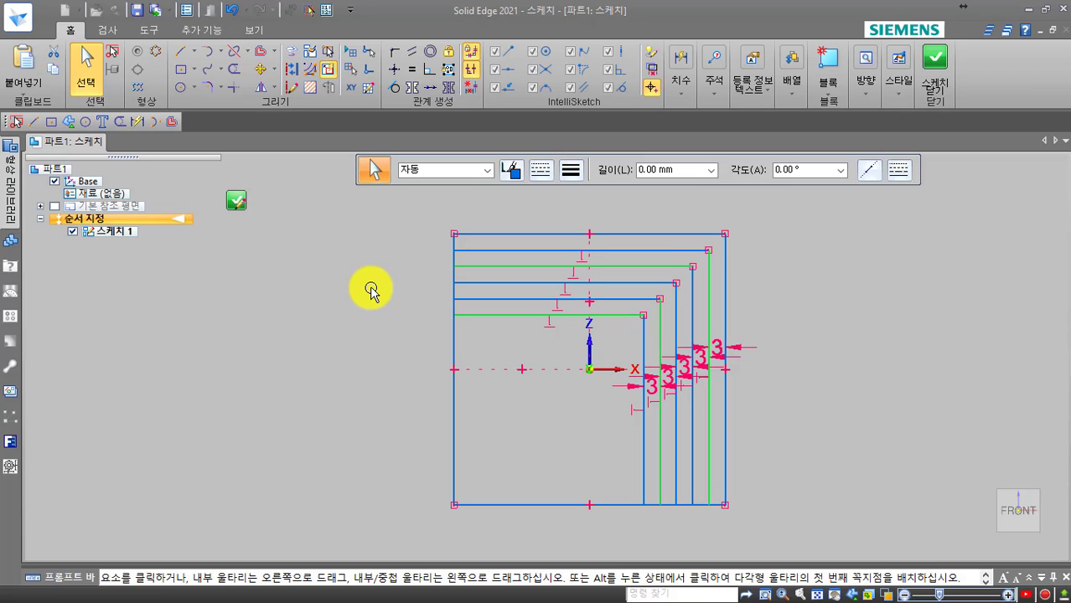
click(262, 68)
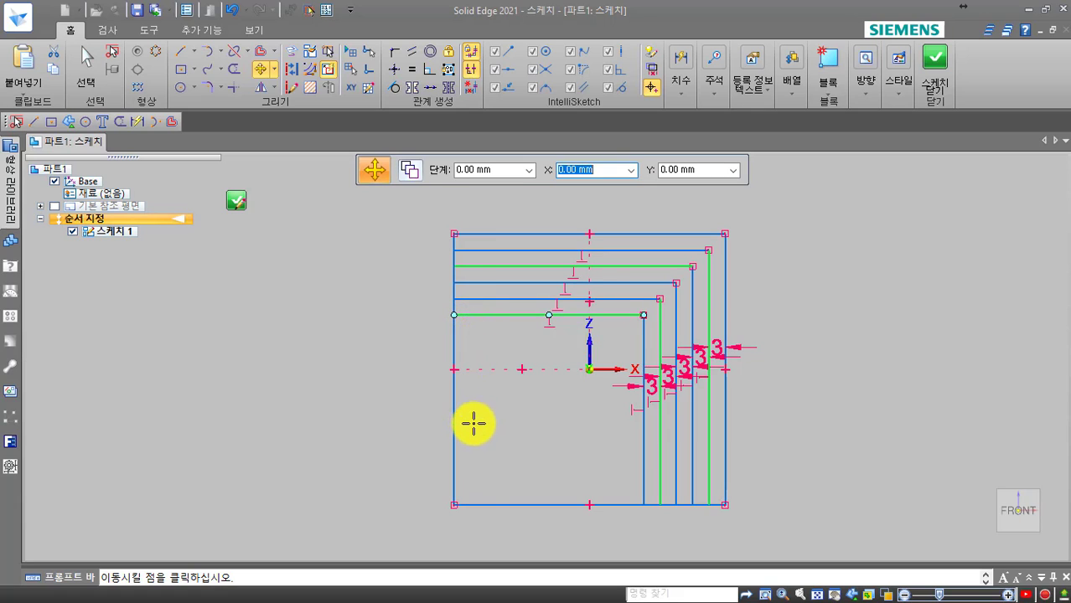
click(454, 505)
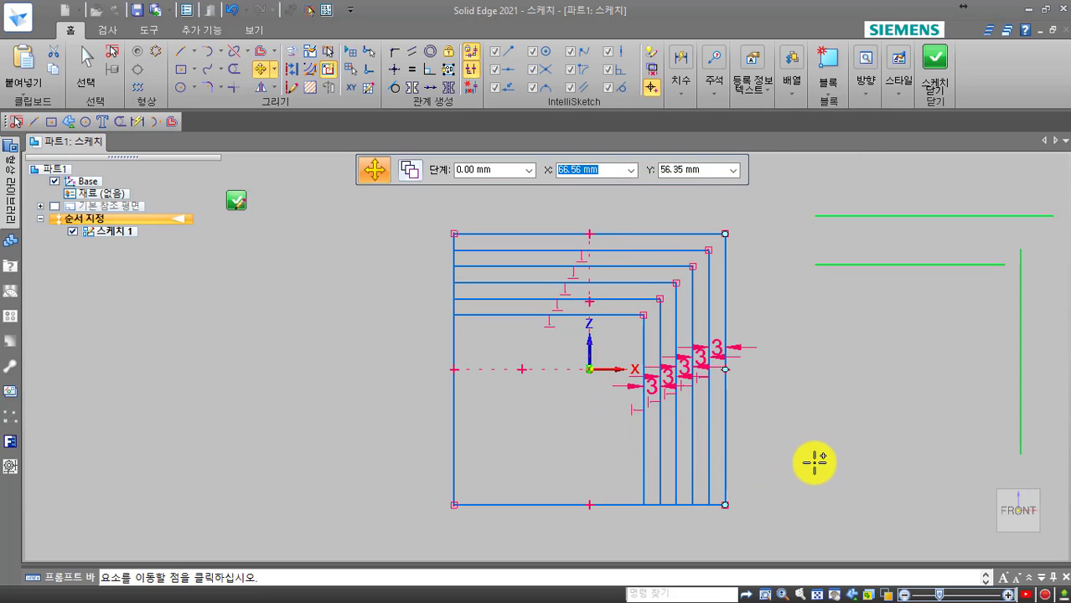
click(796, 503)
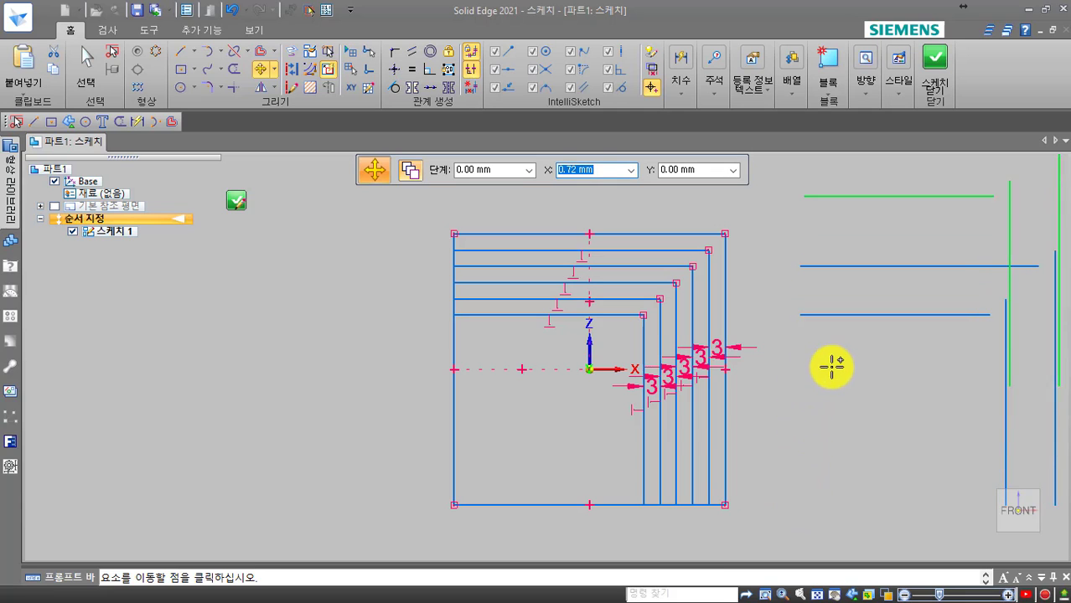
mouse_move(853, 365)
shift+middle_down()
mouse_move(755, 354)
mouse_move(648, 361)
shift+middle_up()
key(Escape)
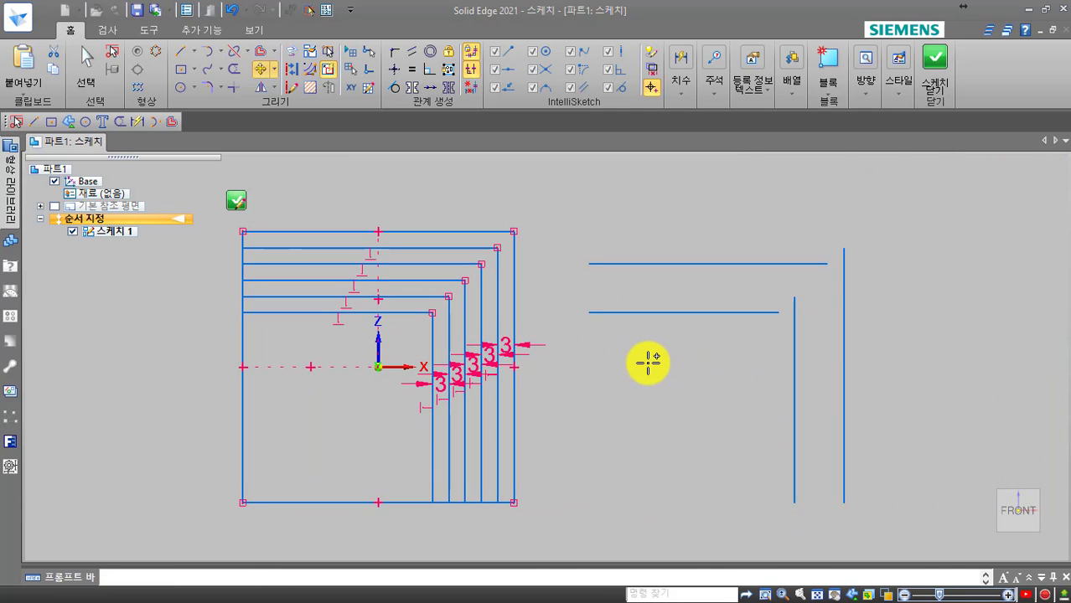
click(655, 373)
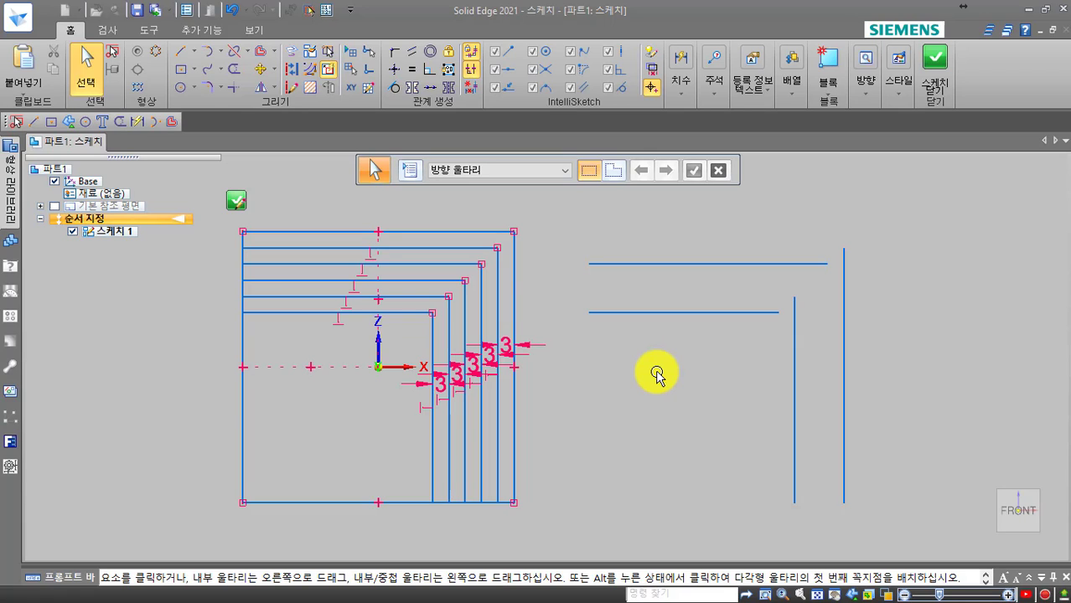
click(655, 373)
Rotate a copy of the four separate lines a quarter turn clockwise about the lower end of the outermost vertical line.
mouse_move(743, 377)
middle_down()
mouse_move(554, 355)
mouse_move(390, 375)
mouse_move(340, 403)
middle_up()
click(270, 72)
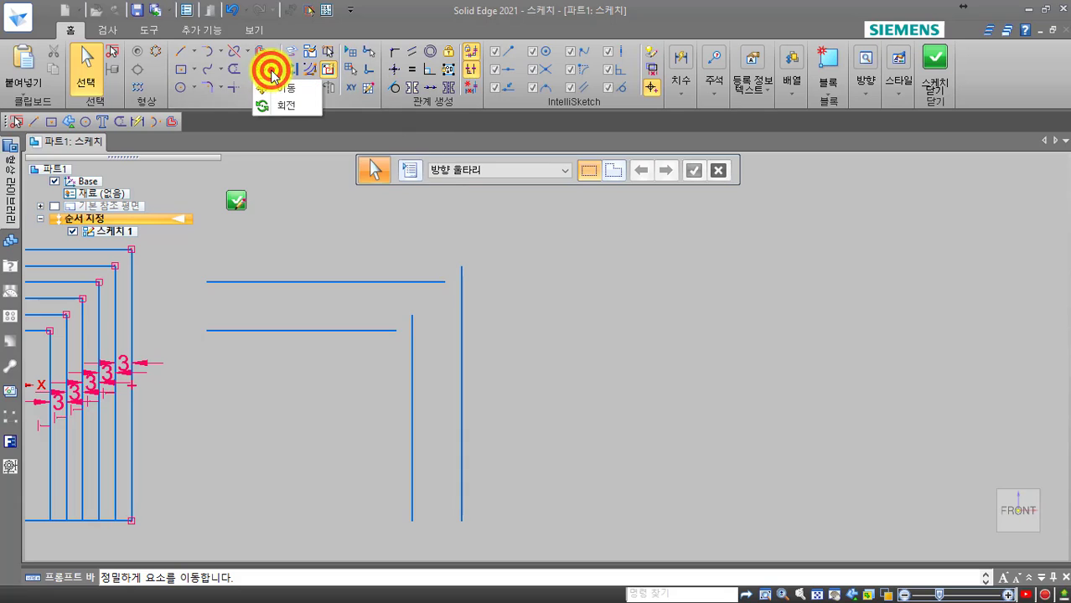
click(271, 104)
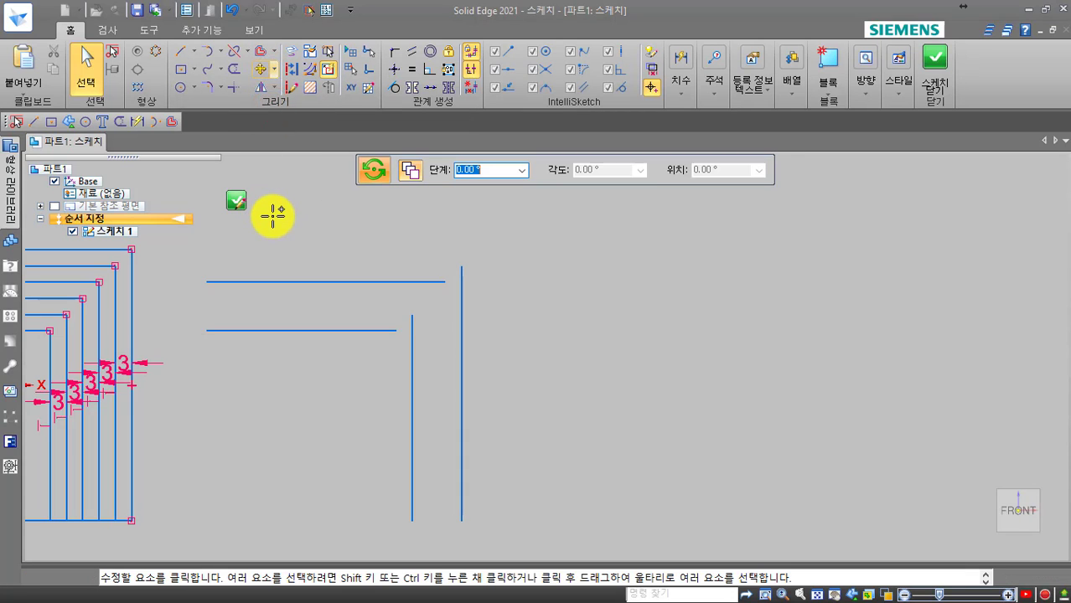
middle_drag(295, 227, 468, 222)
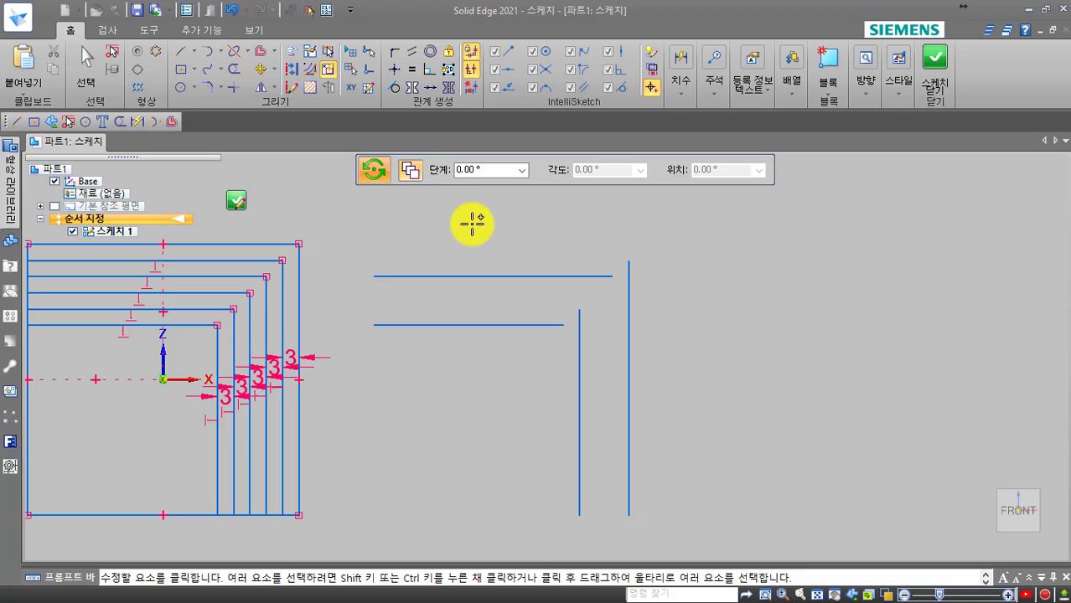
click(347, 234)
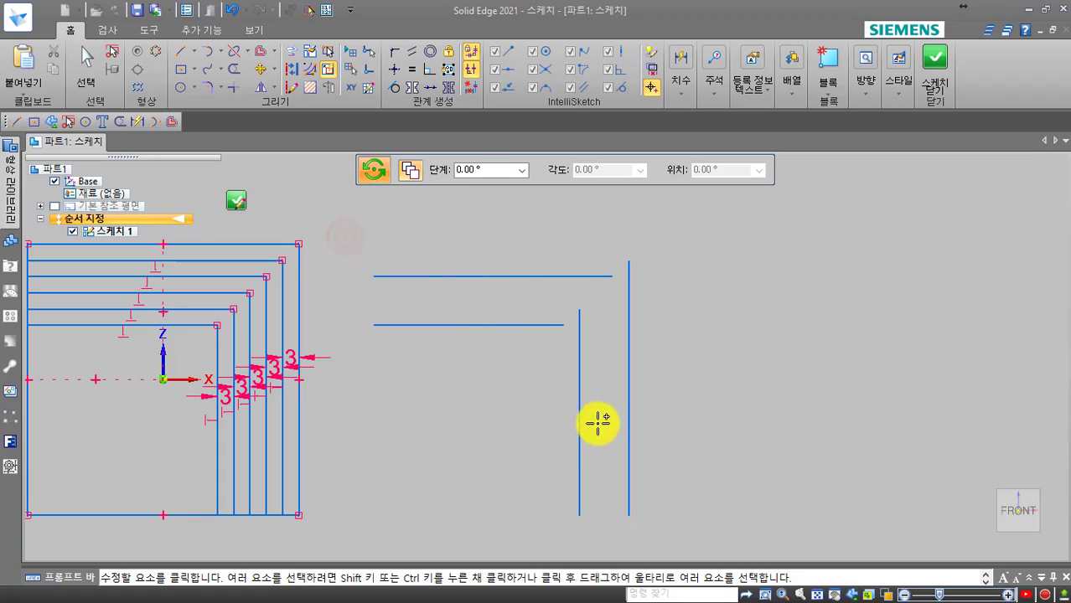
drag(597, 423, 662, 515)
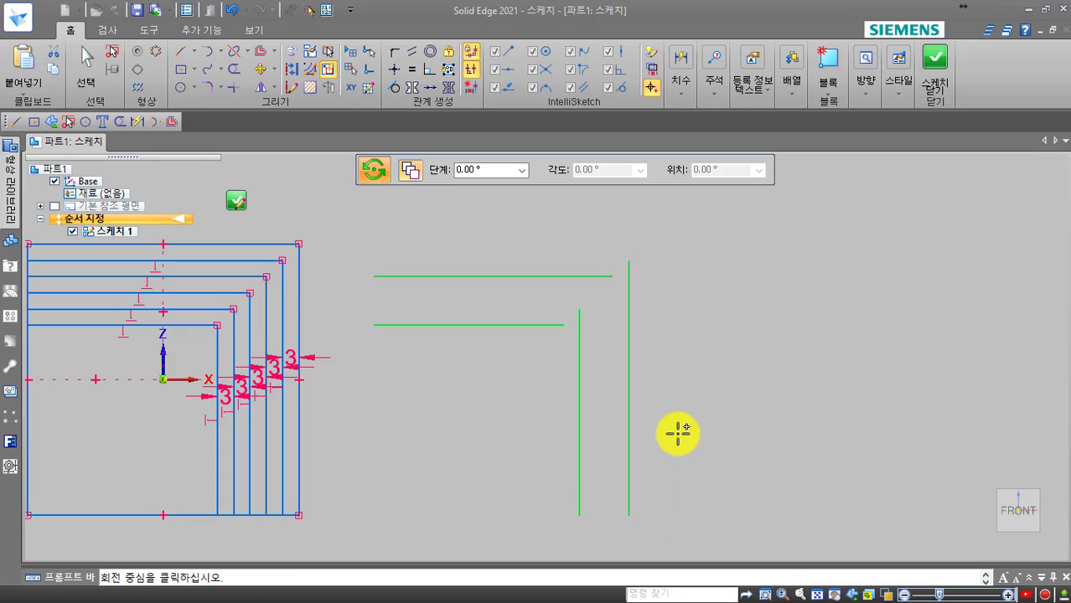
click(409, 172)
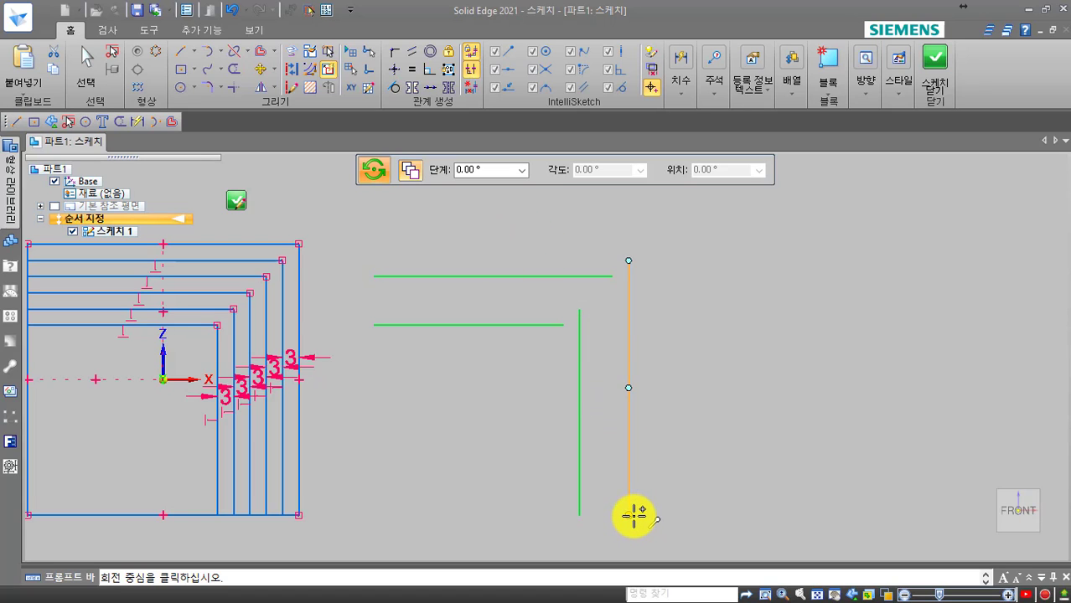
click(629, 514)
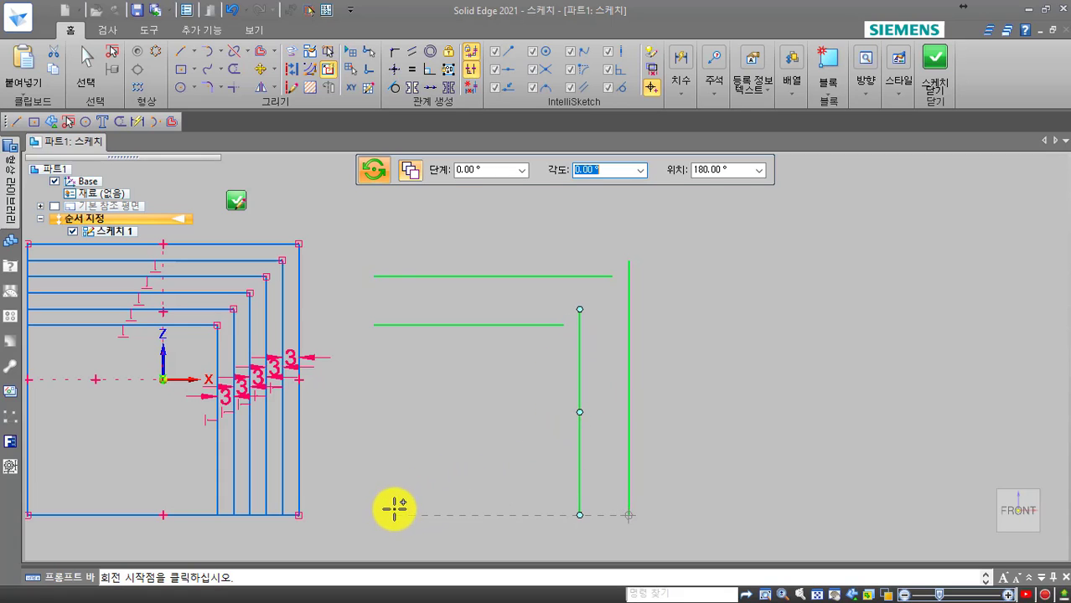
click(629, 261)
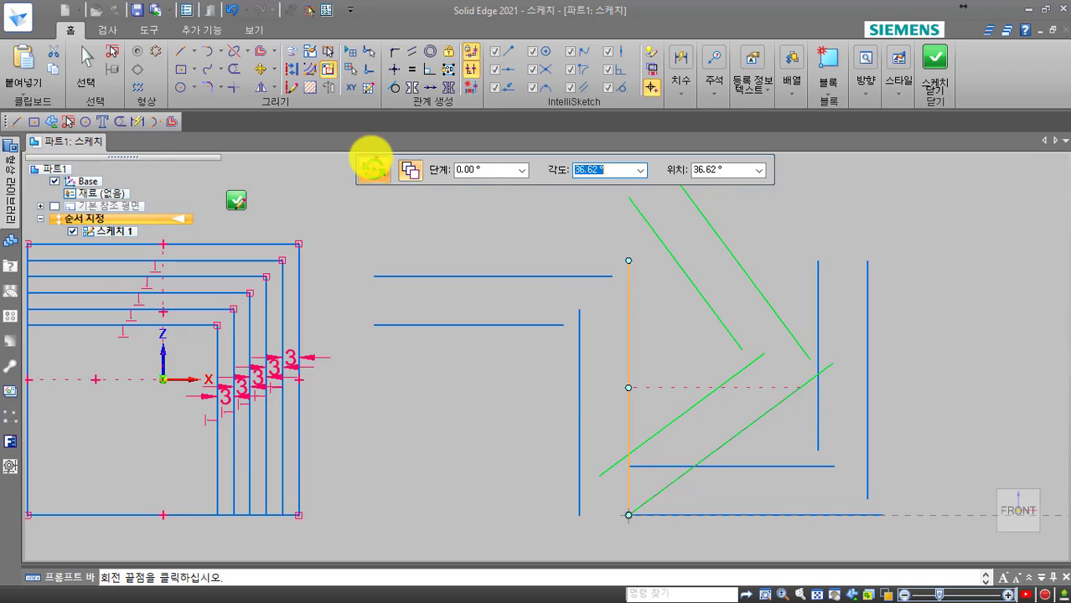
click(409, 171)
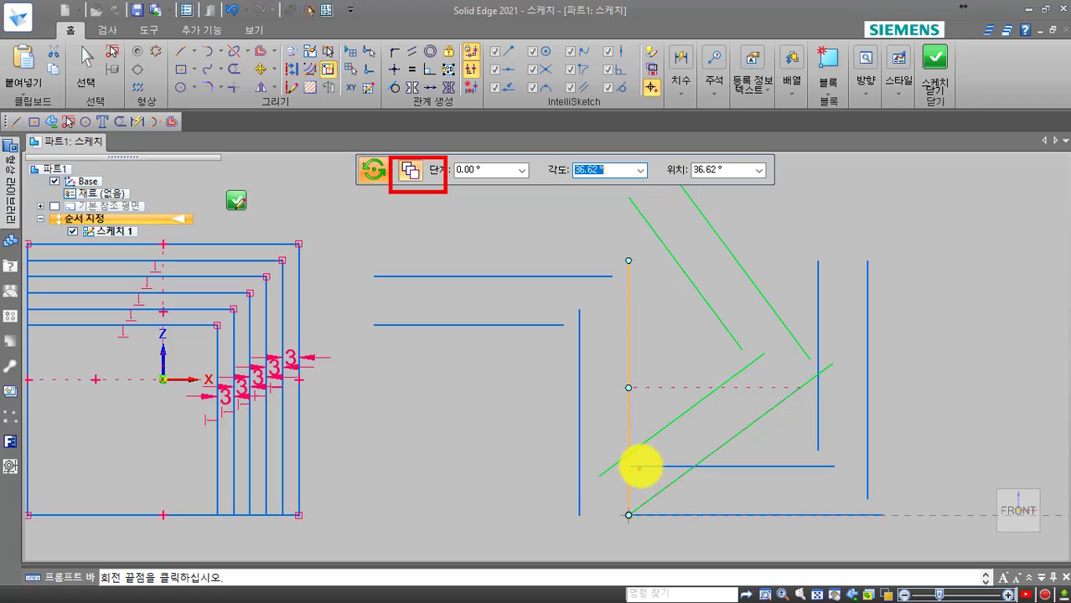
mouse_move(640, 423)
mouse_down()
mouse_move(578, 497)
mouse_move(477, 289)
mouse_move(641, 347)
mouse_move(627, 446)
mouse_up()
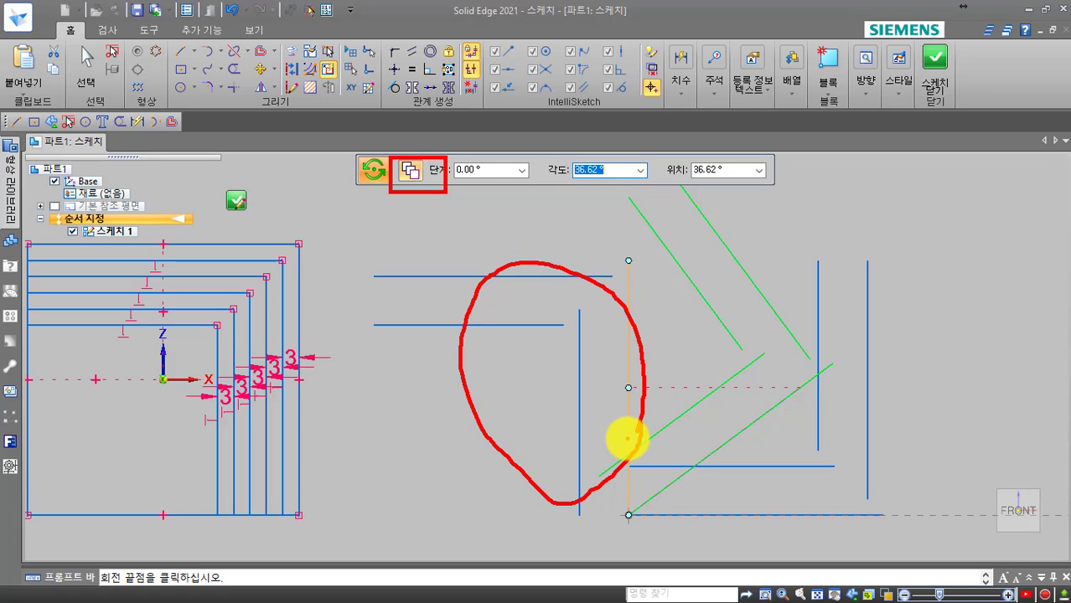
key(Escape)
key(Escape)
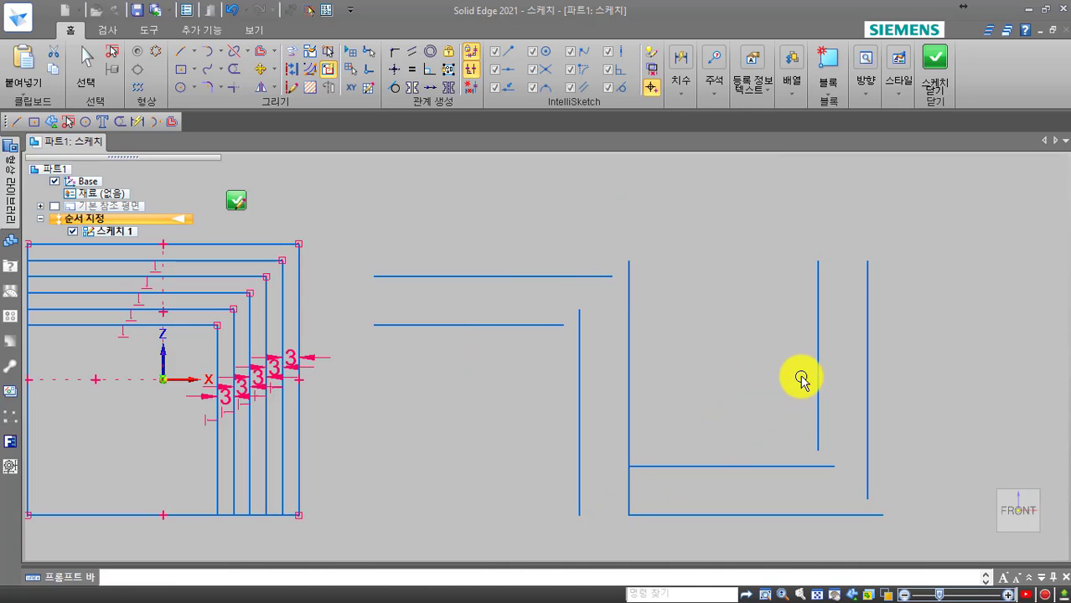
scroll(658, 250, down, 2)
shift+middle_drag(697, 247, 662, 245)
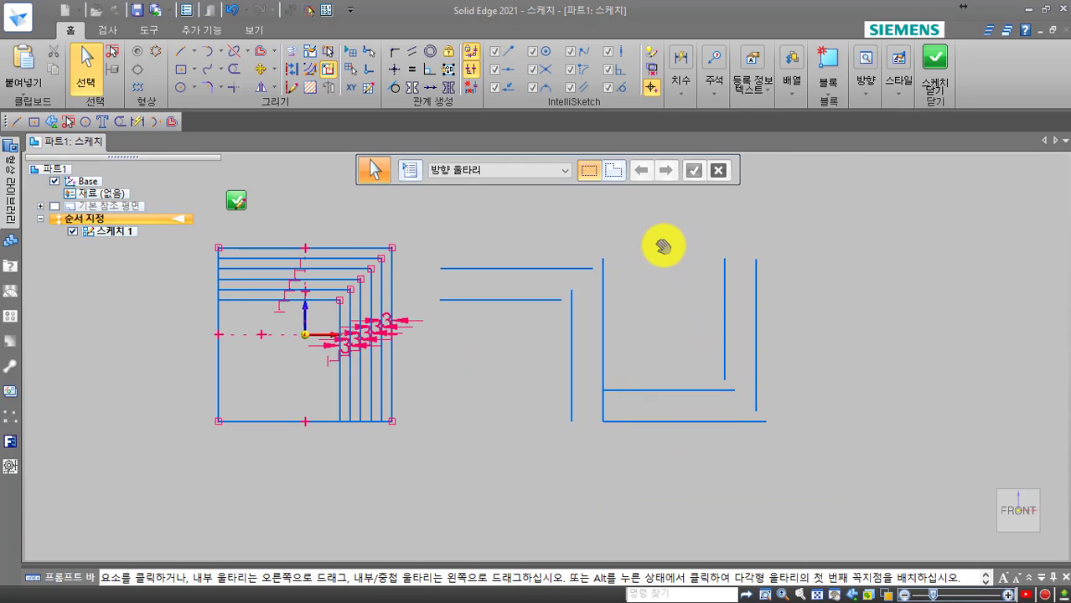
Mirror a copy of the four separate lines beside the square about the square's vertical centre axis.
click(265, 89)
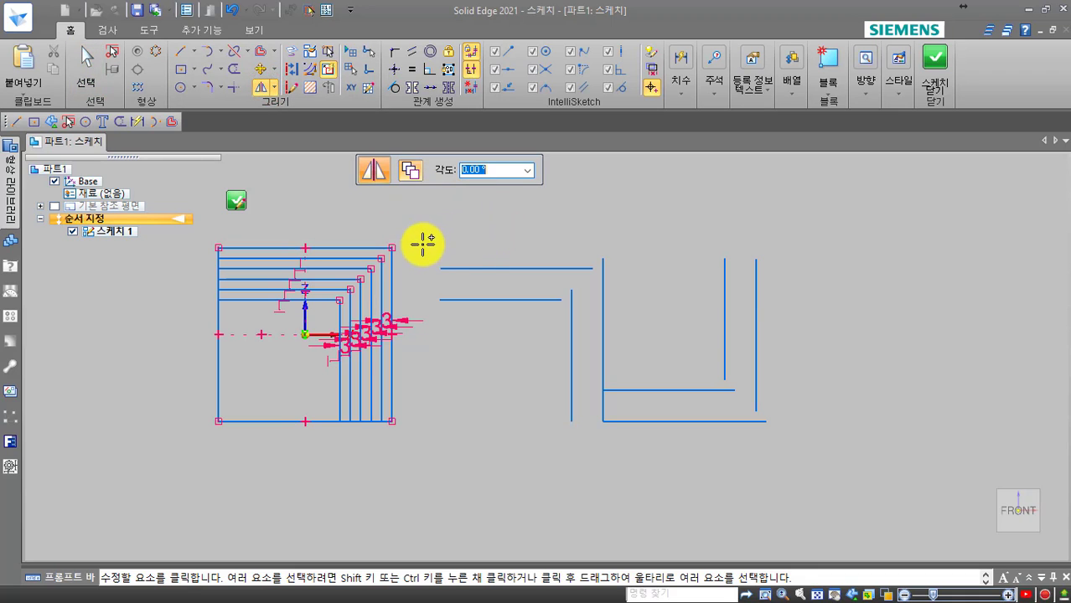
mouse_move(423, 242)
mouse_down()
mouse_move(557, 349)
mouse_move(632, 445)
mouse_up()
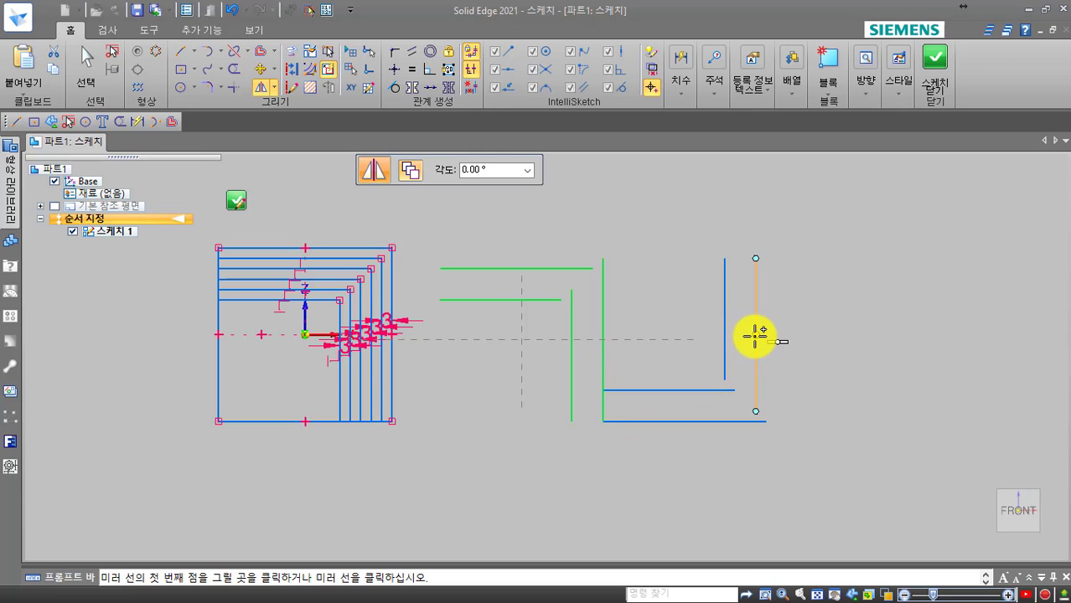
click(305, 315)
middle_drag(299, 330, 415, 337)
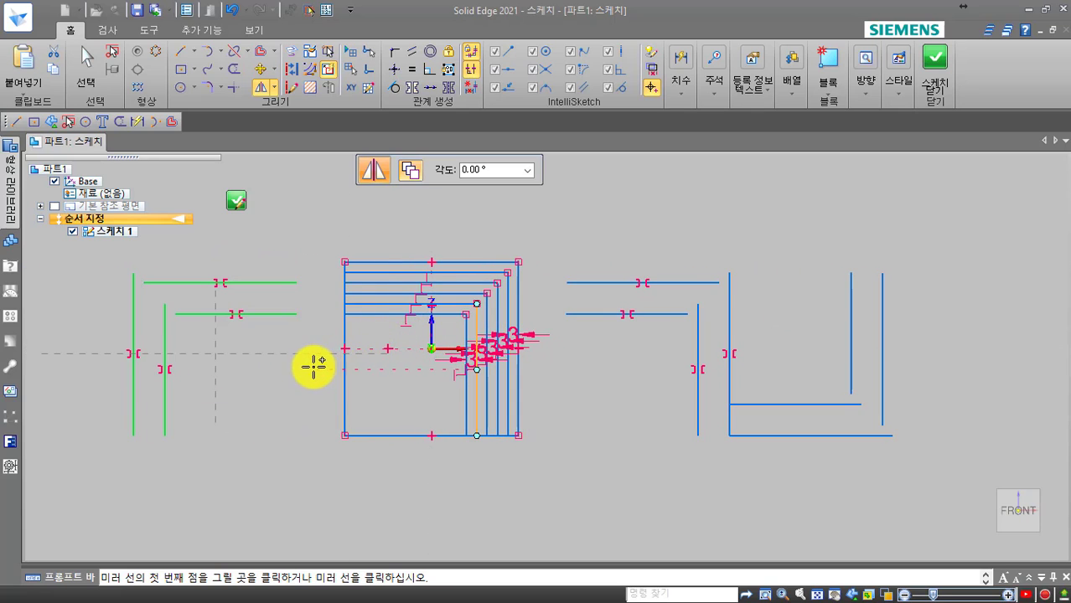
key(Escape)
key(Escape)
Slant the two mirrored vertical lines by their lower endpoints, the outer one away from the square to about 77° and the inner one toward it to about 102°.
click(139, 410)
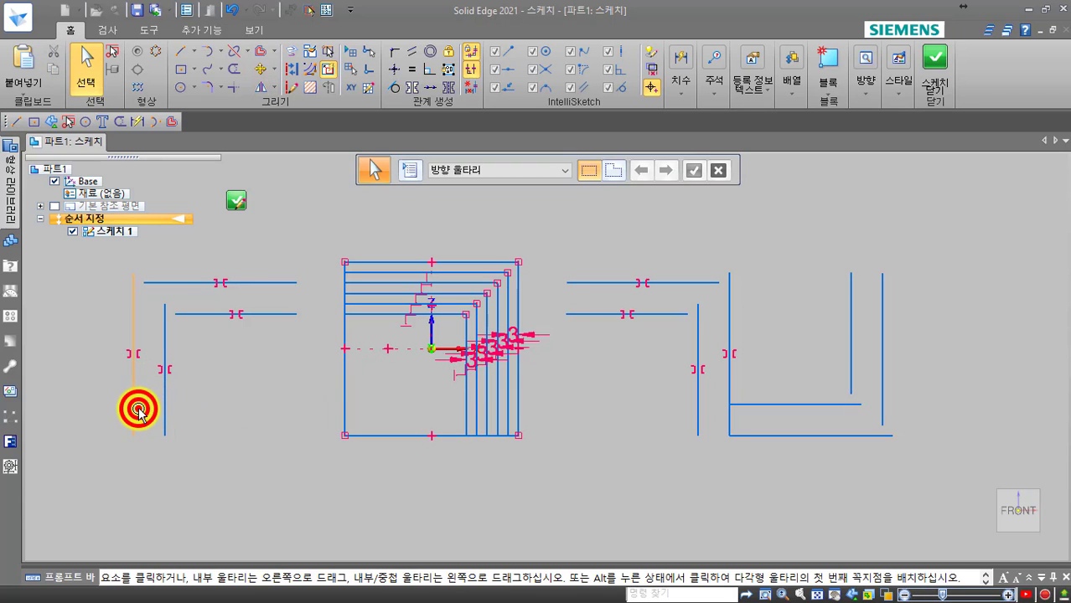
drag(132, 436, 98, 436)
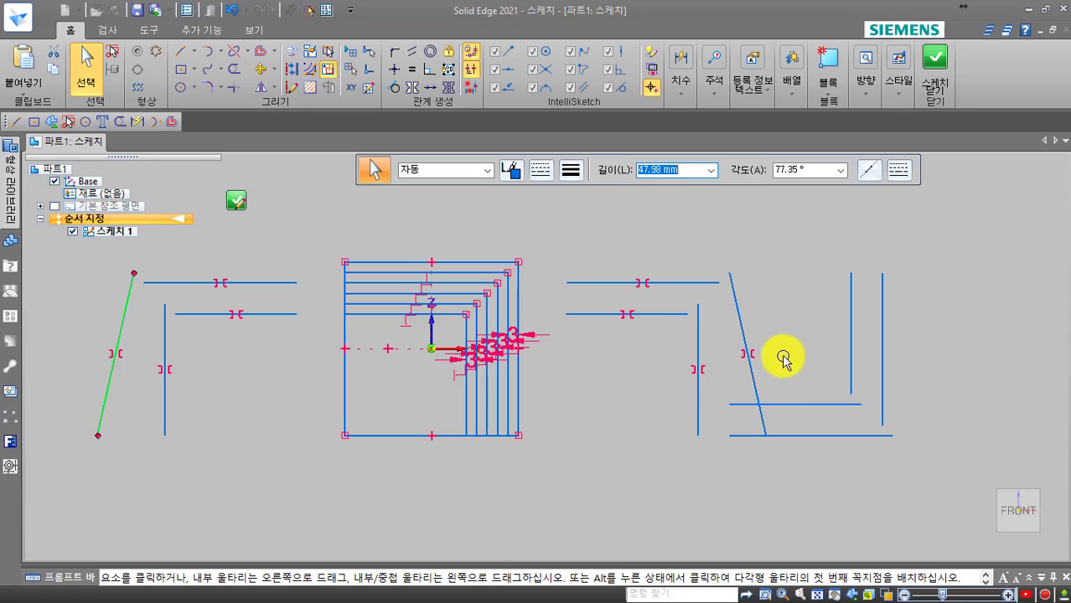
click(164, 401)
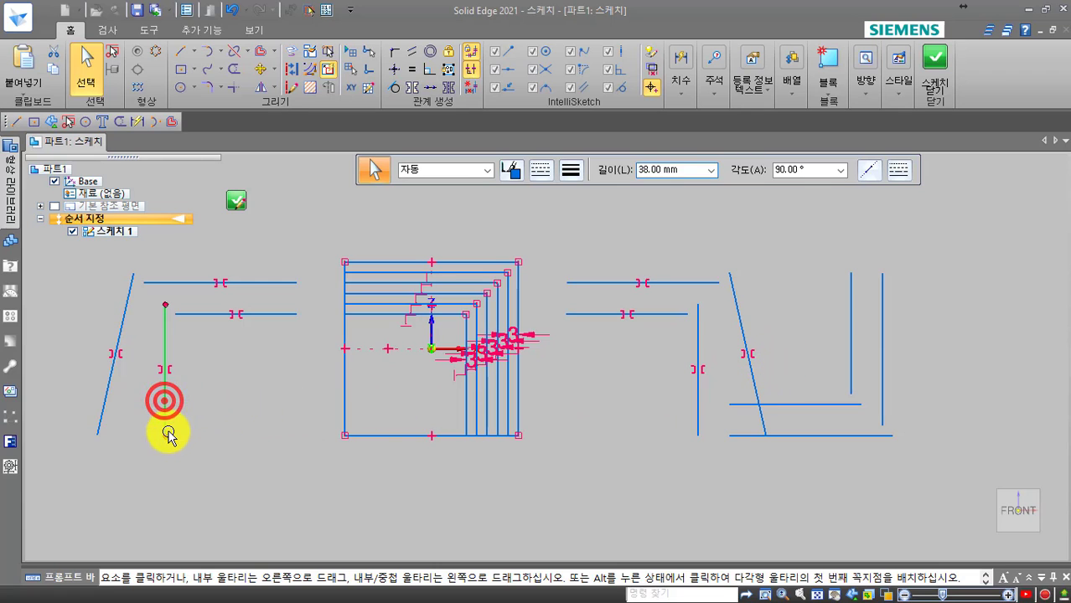
drag(166, 435, 194, 435)
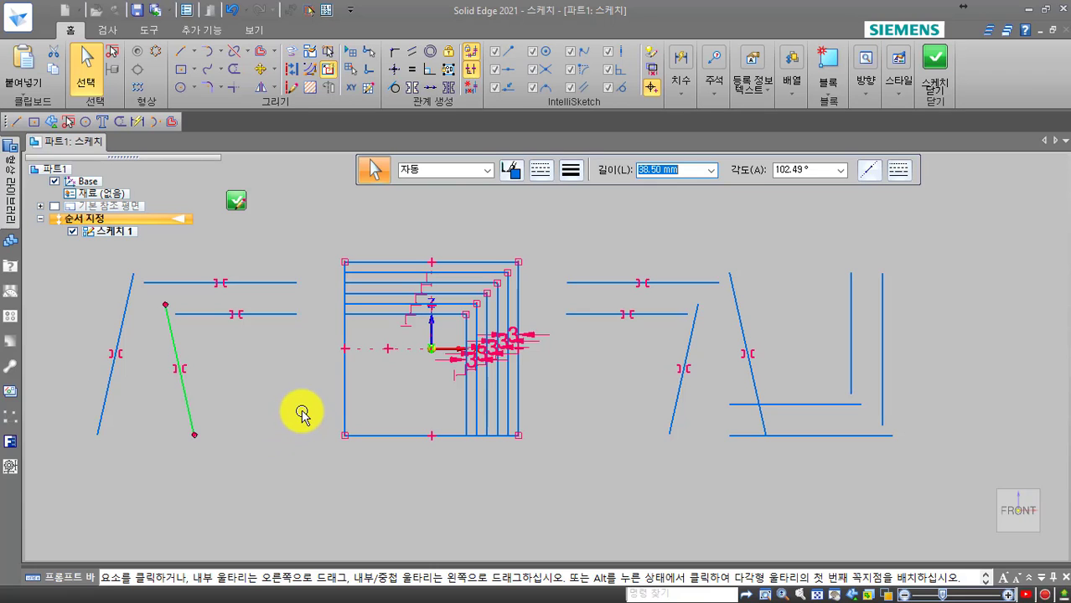
Scale the mirrored set's inner slanted line freehand about a point just outside the square's upper-left corner.
click(273, 87)
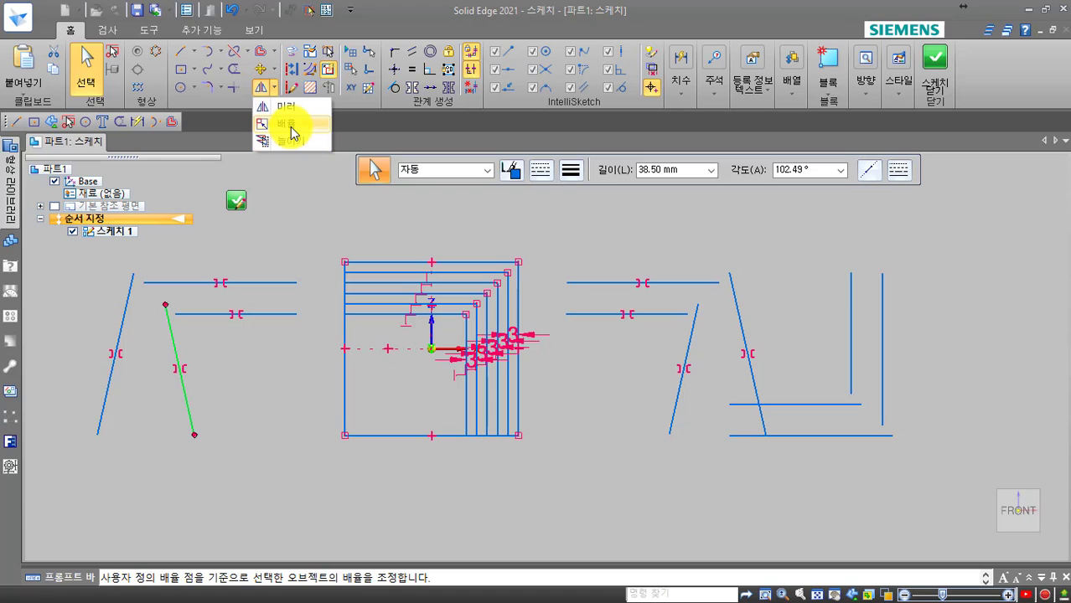
click(289, 123)
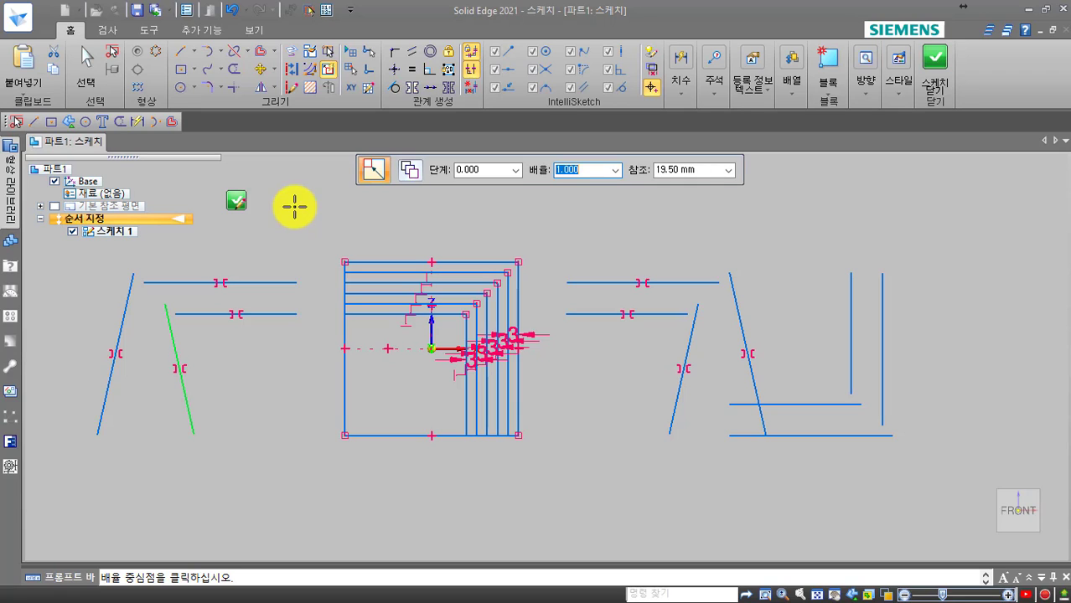
click(328, 238)
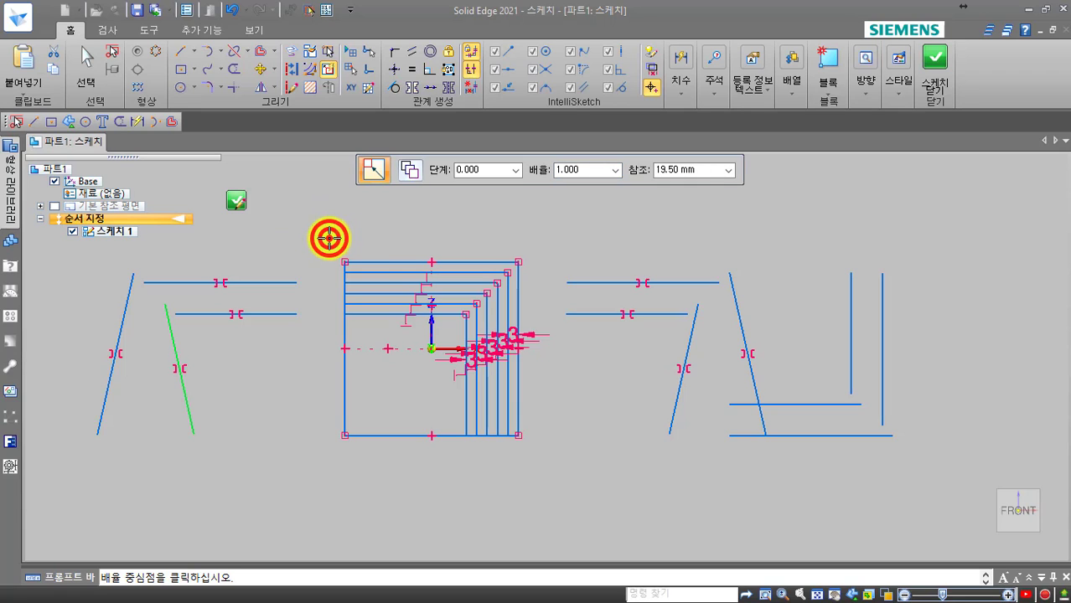
click(544, 479)
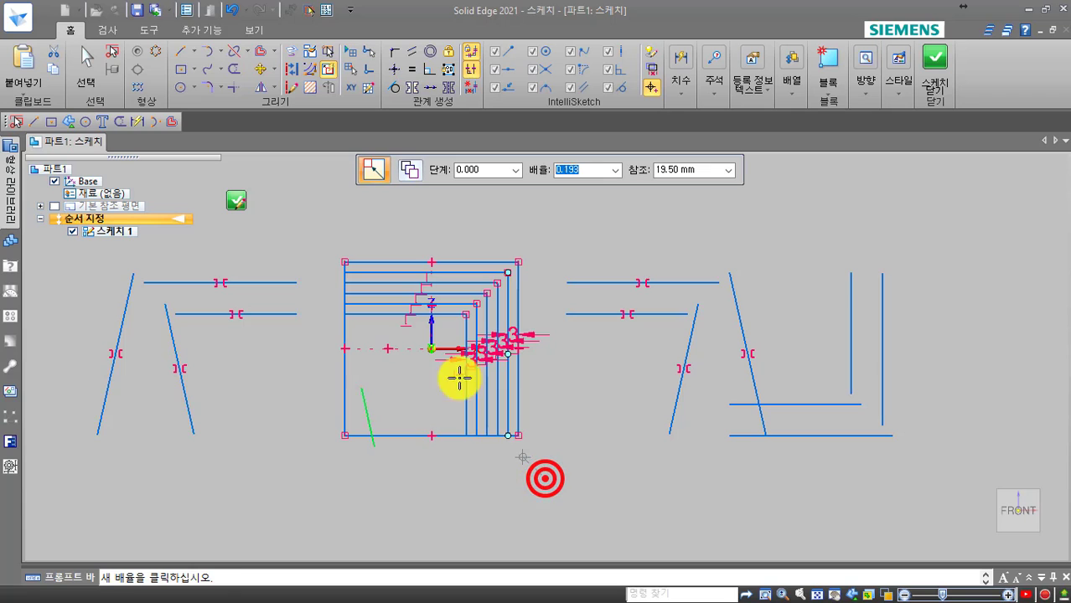
click(430, 285)
click(260, 90)
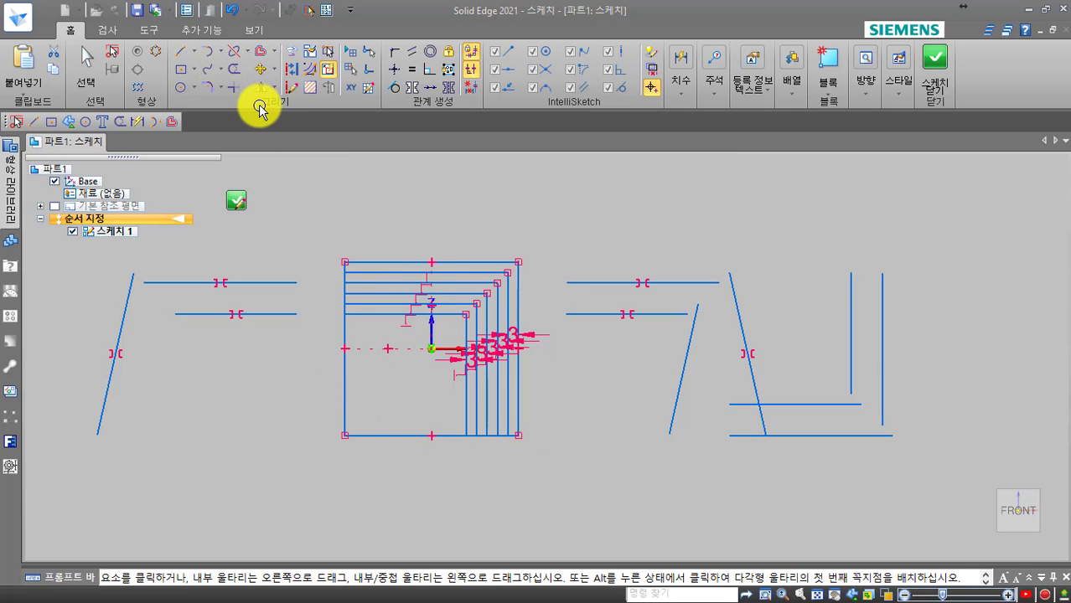
key(Escape)
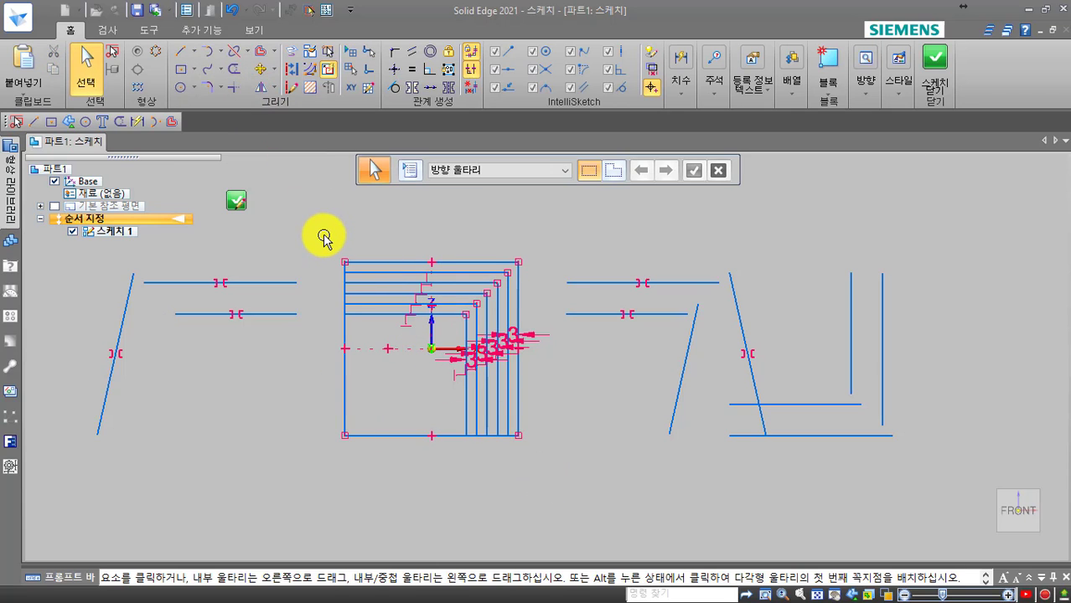
Scale the square with all its offset lines and dimensions by a factor of 1/4 about its lower-left corner.
mouse_move(323, 235)
mouse_down()
mouse_move(523, 426)
mouse_move(538, 469)
mouse_up()
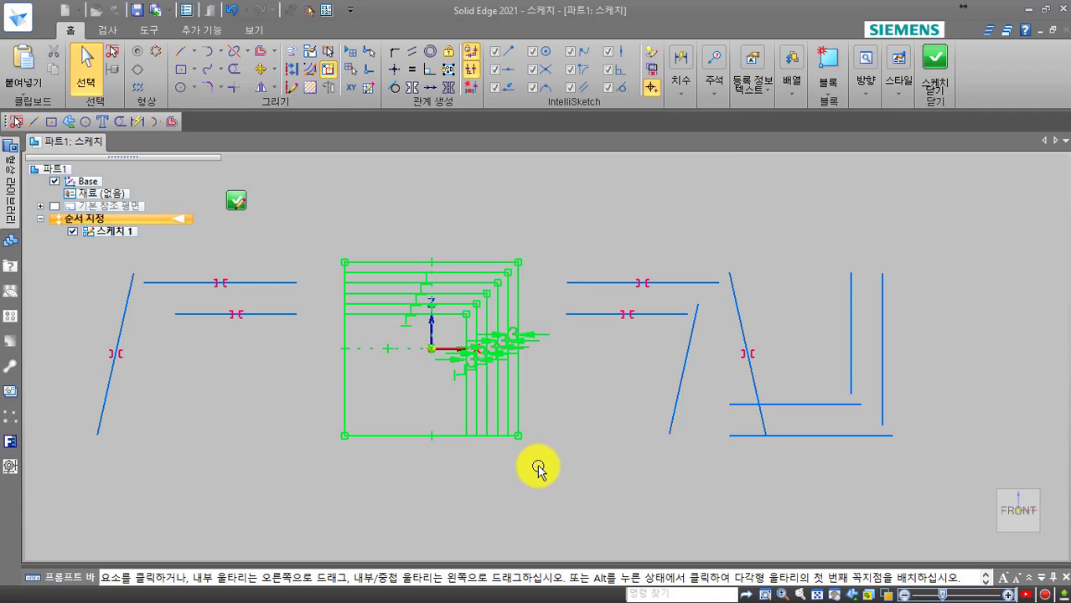
click(275, 86)
click(283, 124)
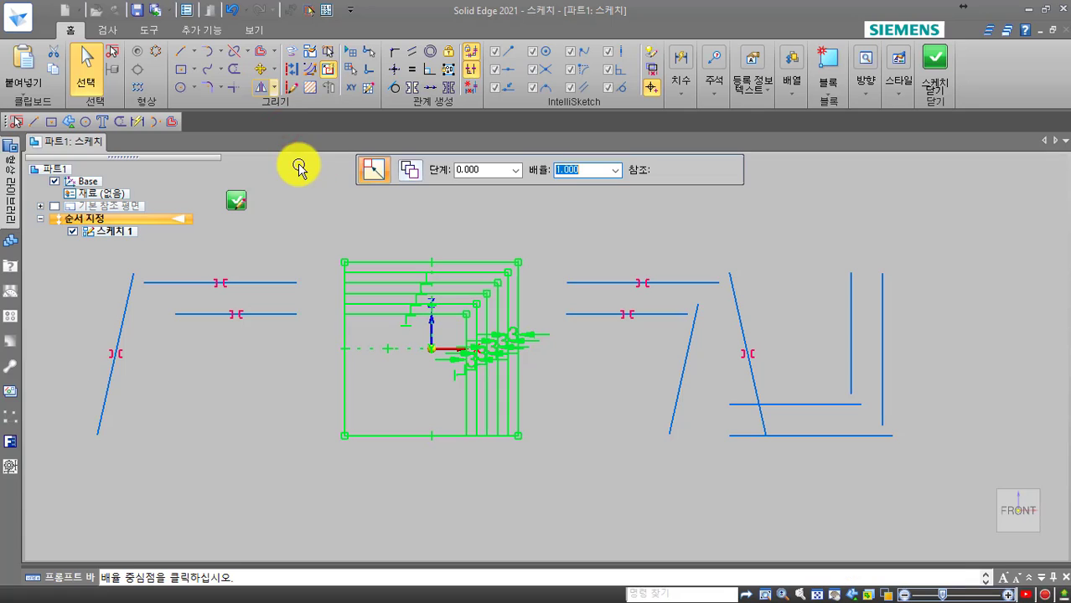
click(349, 436)
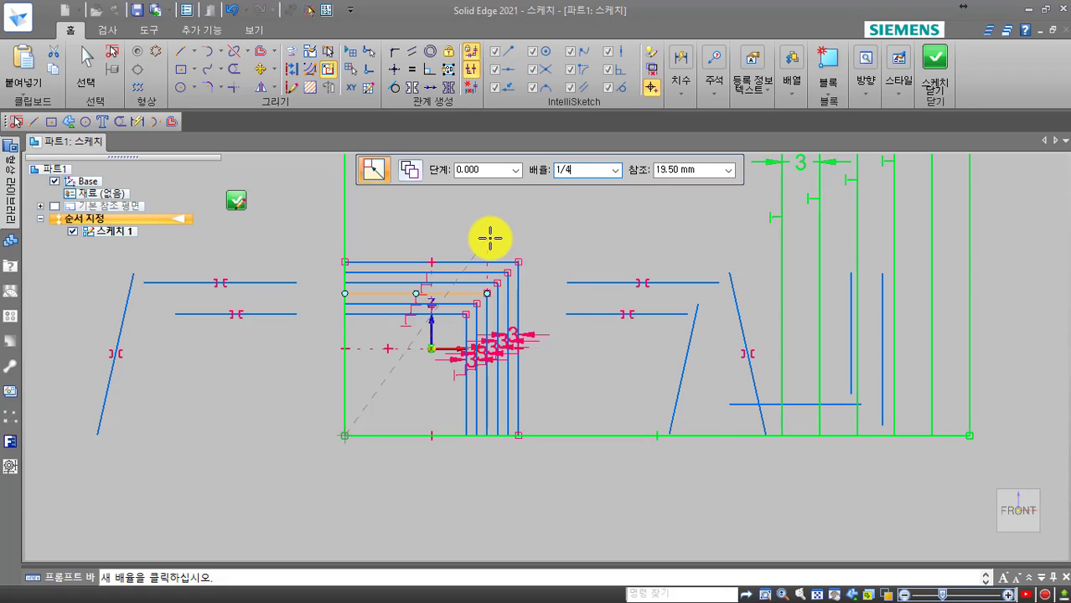
key(Return)
click(465, 265)
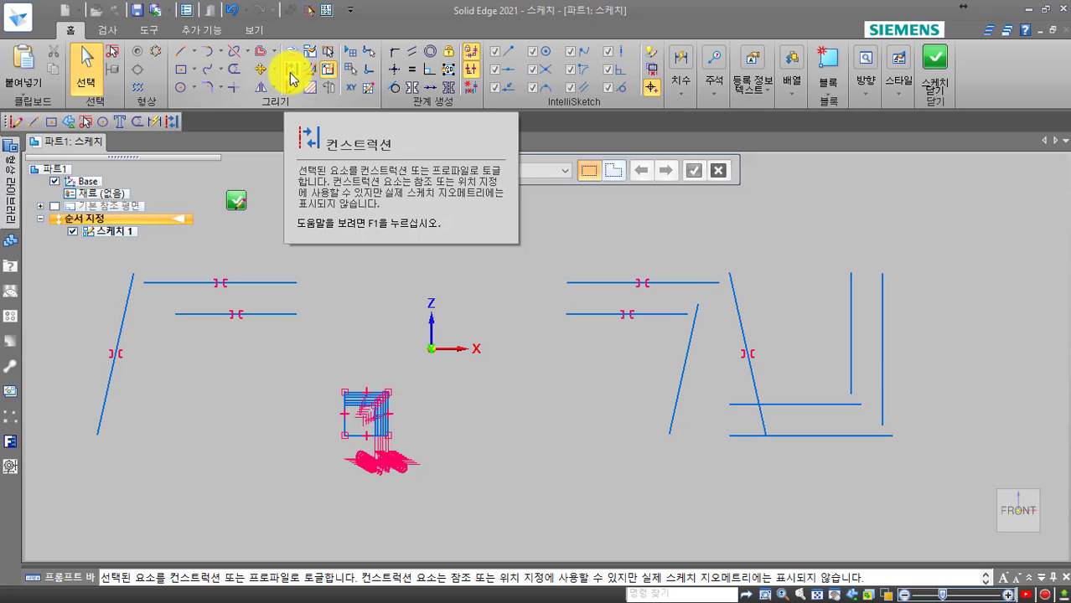
Convert the upper horizontal line and both slanted lines of the original copied set, on the X-axis side, to construction geometry.
click(292, 78)
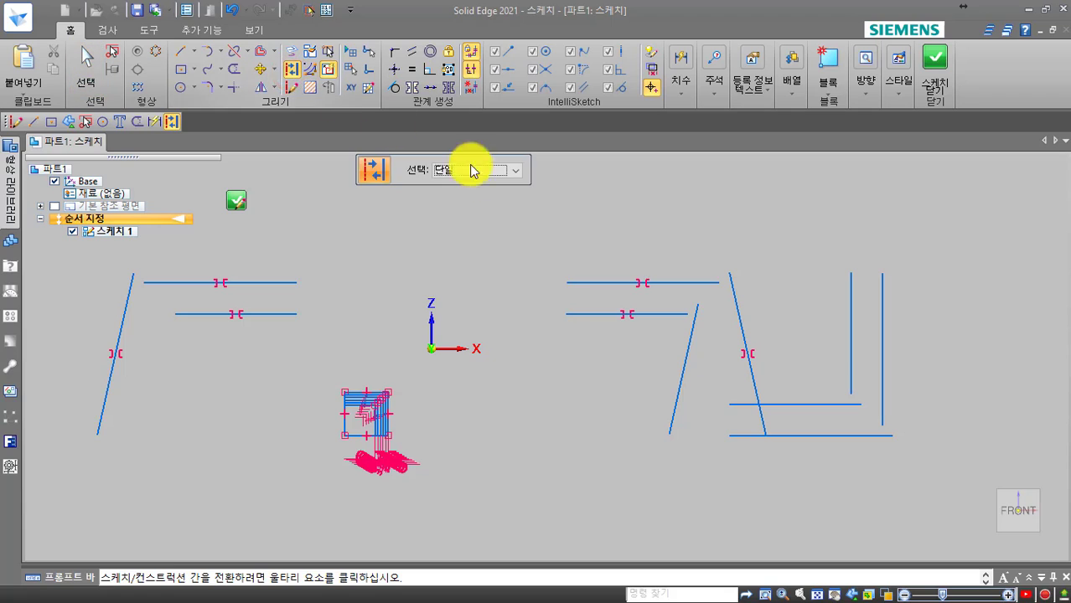
click(677, 282)
click(732, 313)
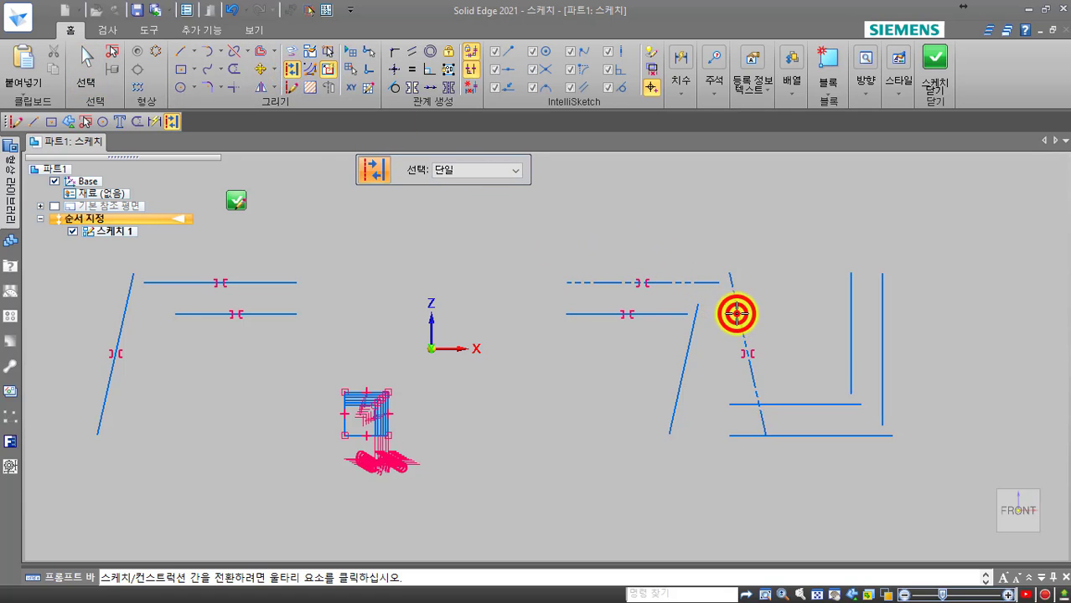
click(682, 354)
click(685, 342)
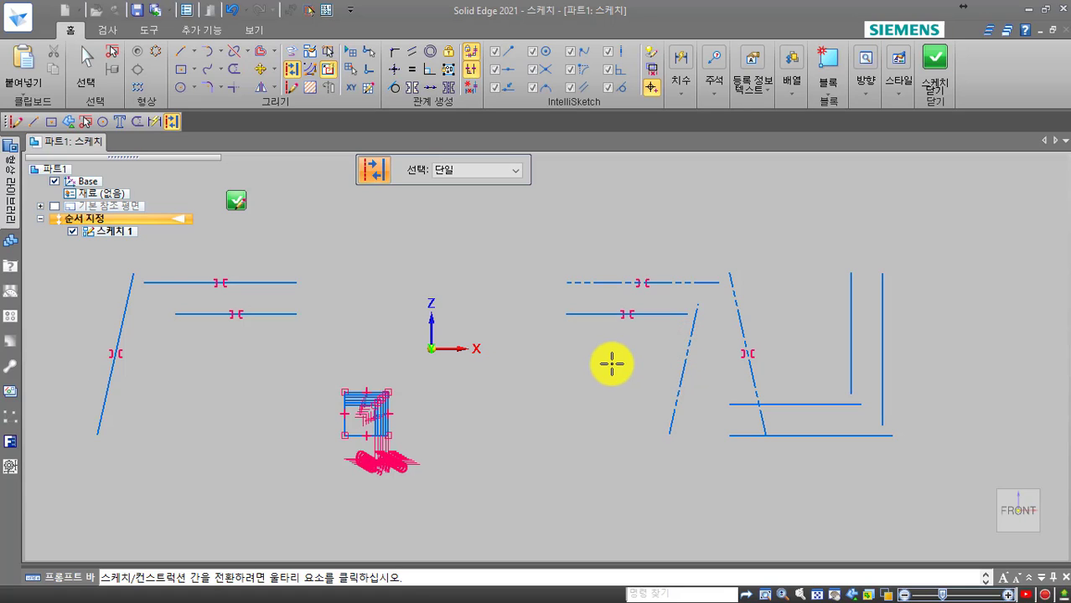
key(Escape)
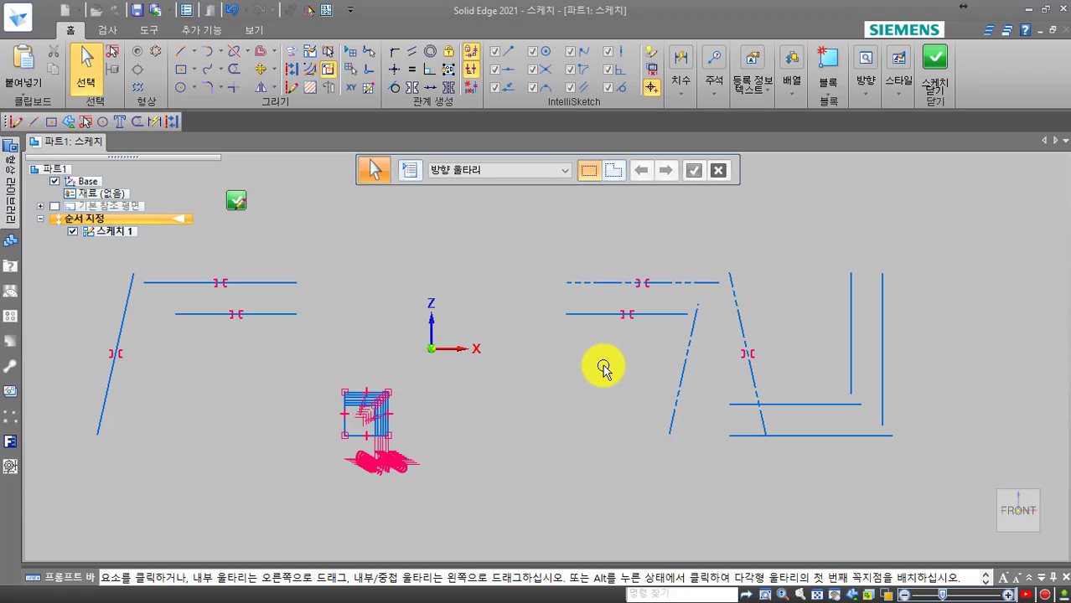